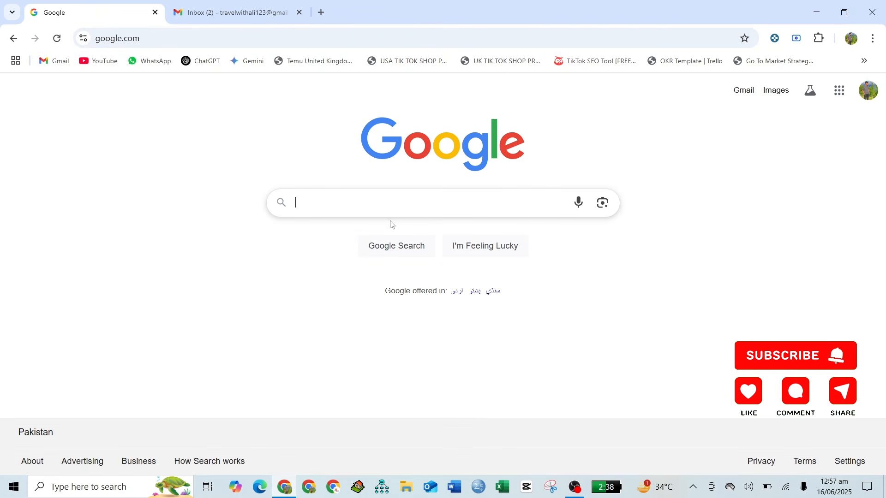
- Search Google for 'serbia e visa'
text(serbia e visa)
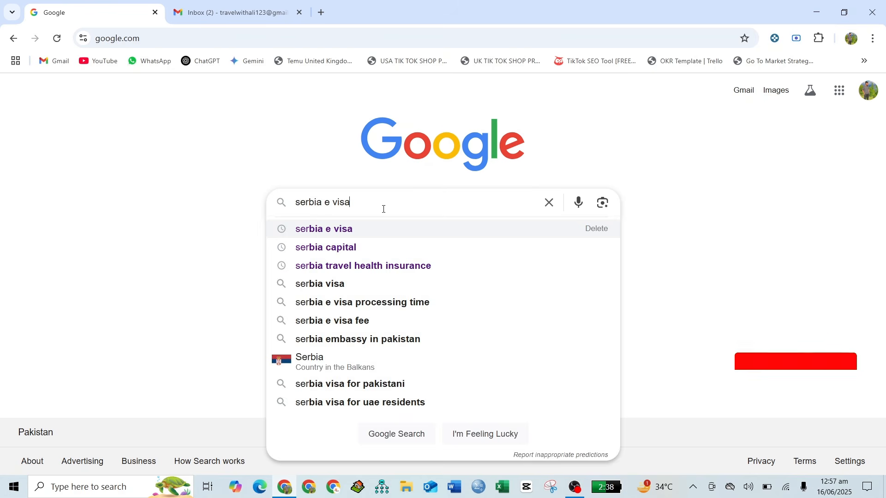
key(Return)
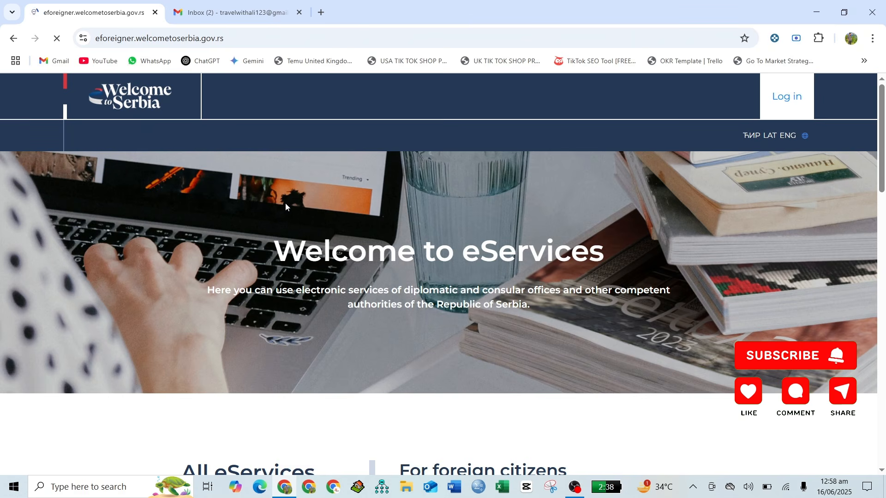
- Scroll to the foreign citizens section and follow the Register an account link
scroll(516, 238, down, 10)
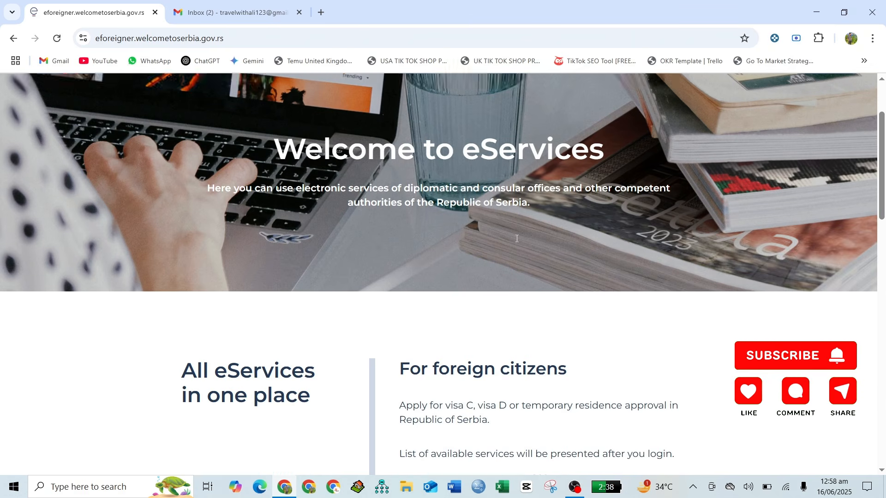
scroll(516, 239, down, 10)
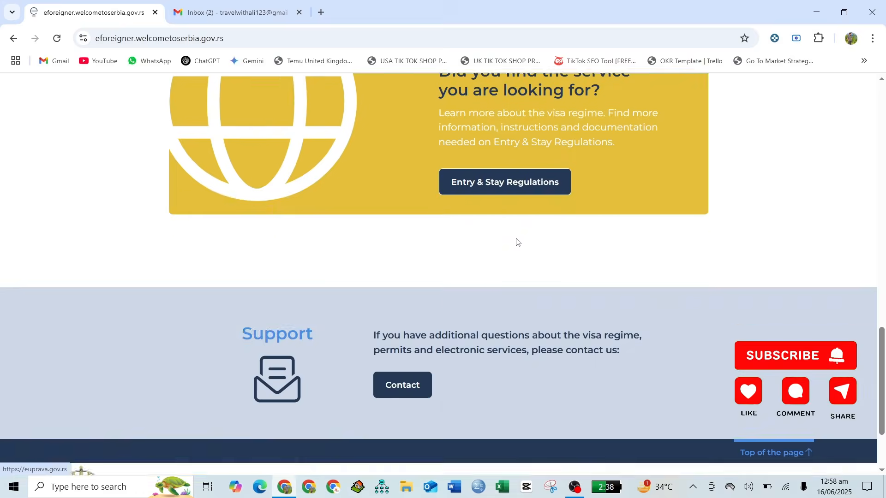
scroll(516, 239, up, 9)
scroll(517, 238, up, 6)
scroll(517, 240, down, 3)
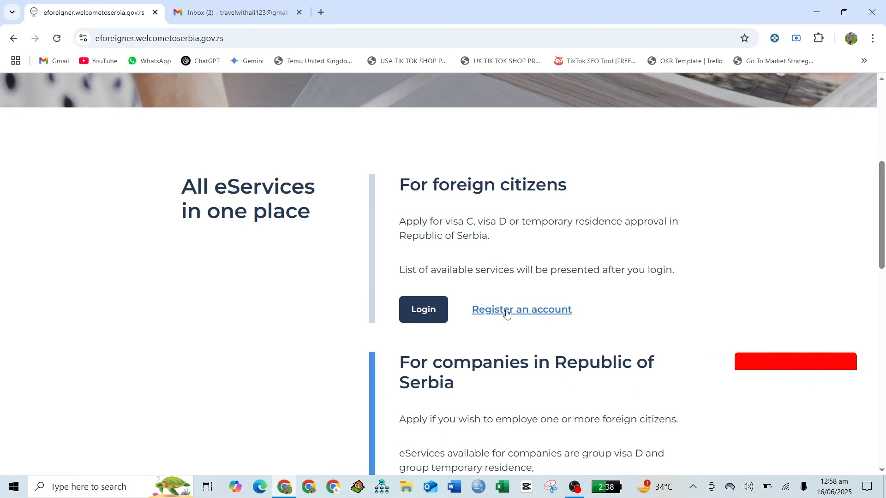
click(487, 306)
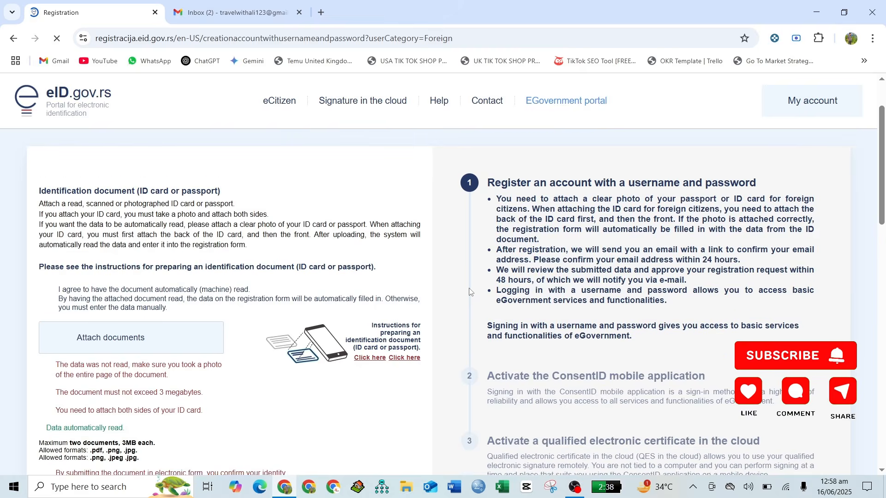
- Fill in the applicant's first name and last name
scroll(470, 291, down, 2)
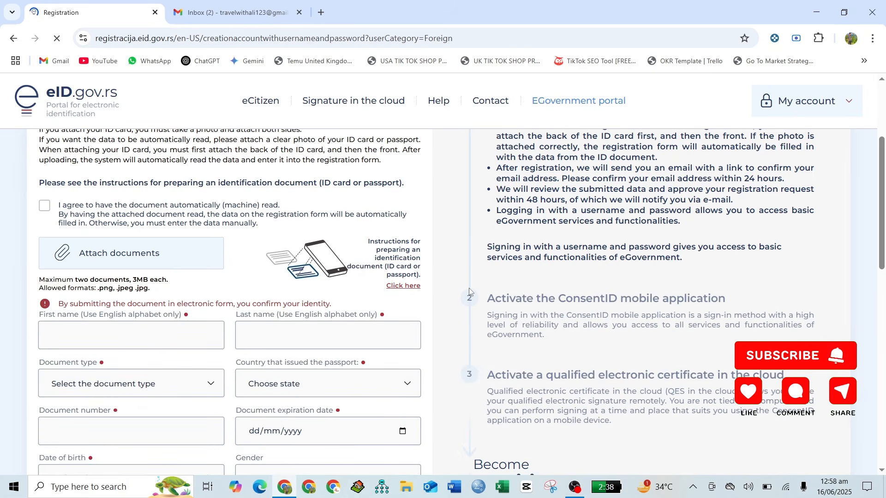
scroll(469, 292, down, 3)
scroll(469, 292, up, 5)
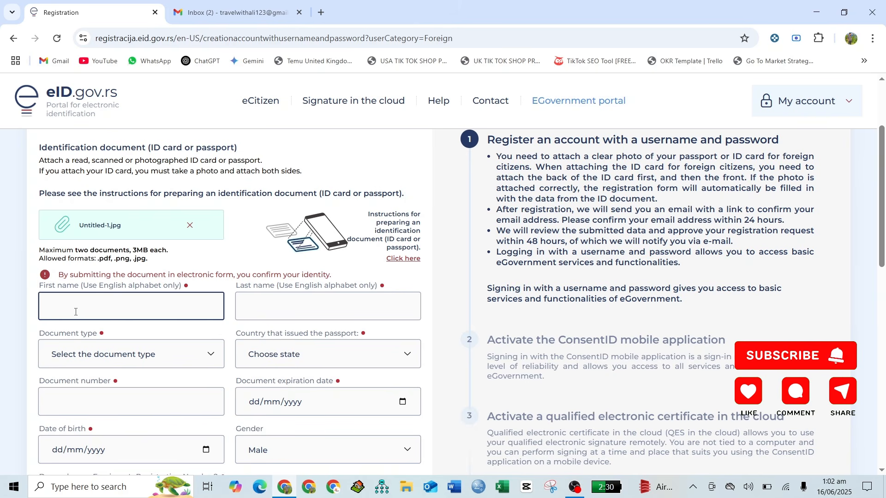
text(NA)
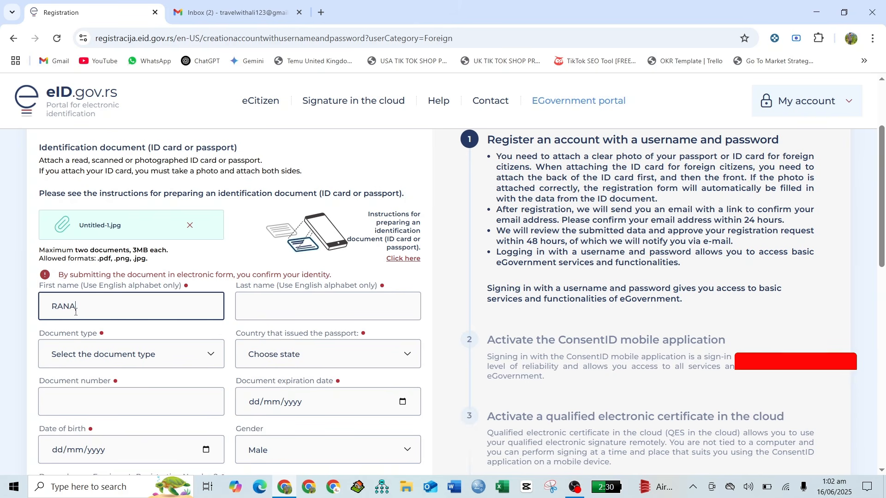
click(251, 313)
text(AL)
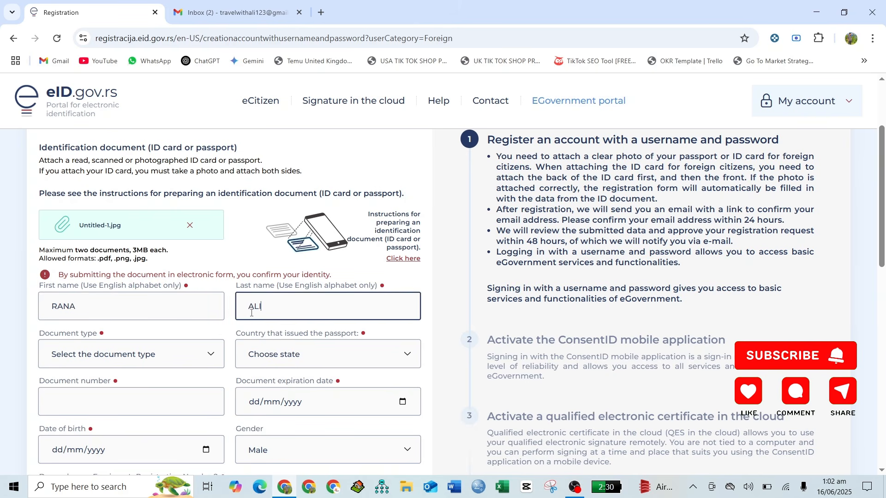
- Set the document type to Passport
scroll(252, 313, down, 1)
click(131, 319)
click(130, 343)
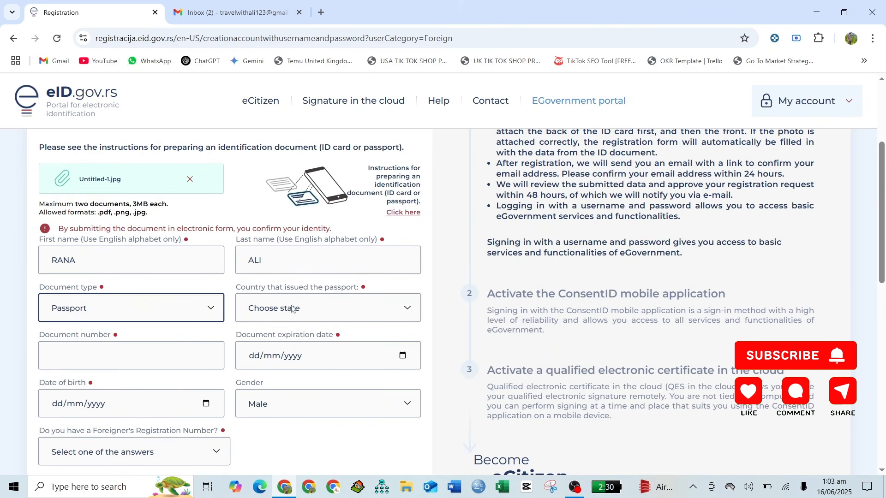
- Choose Pakistan as the passport's issuing country
click(305, 305)
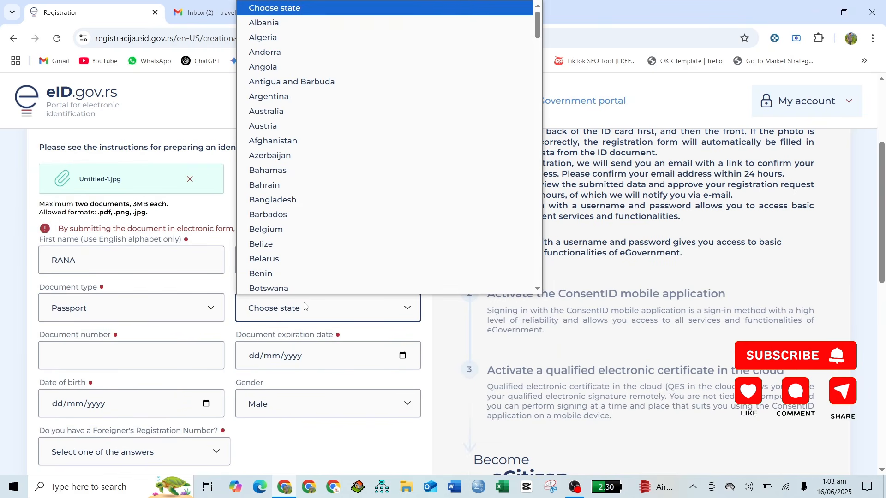
key(p)
key(Up)
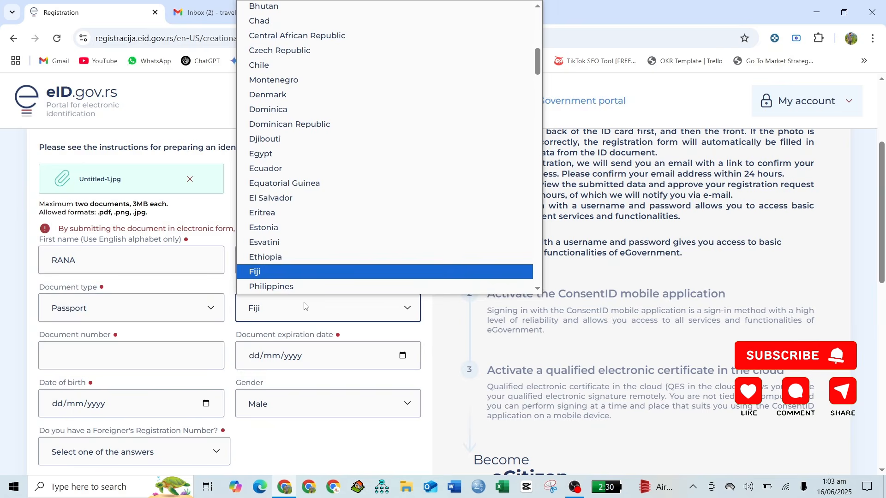
key(Down)
scroll(315, 265, up, 5)
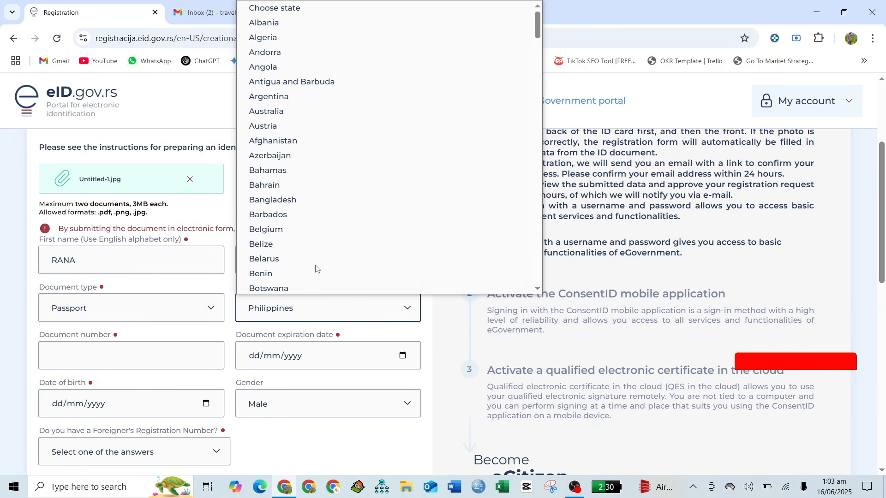
scroll(315, 269, down, 20)
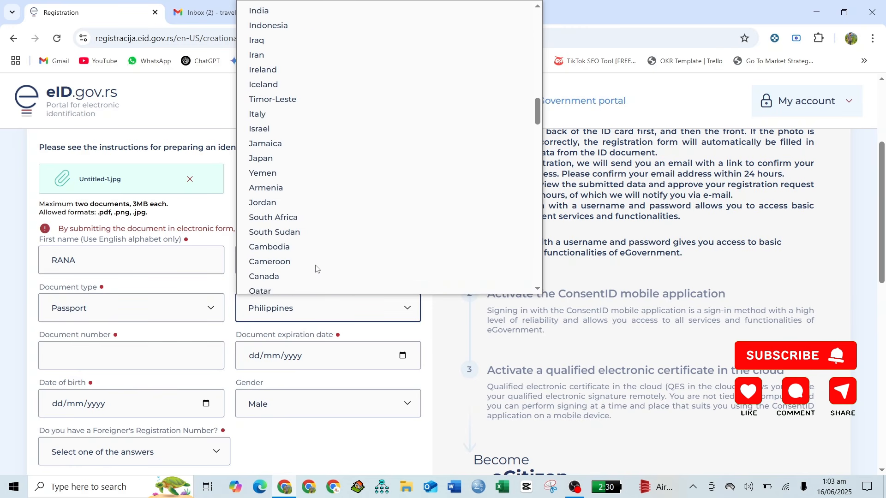
scroll(316, 268, down, 15)
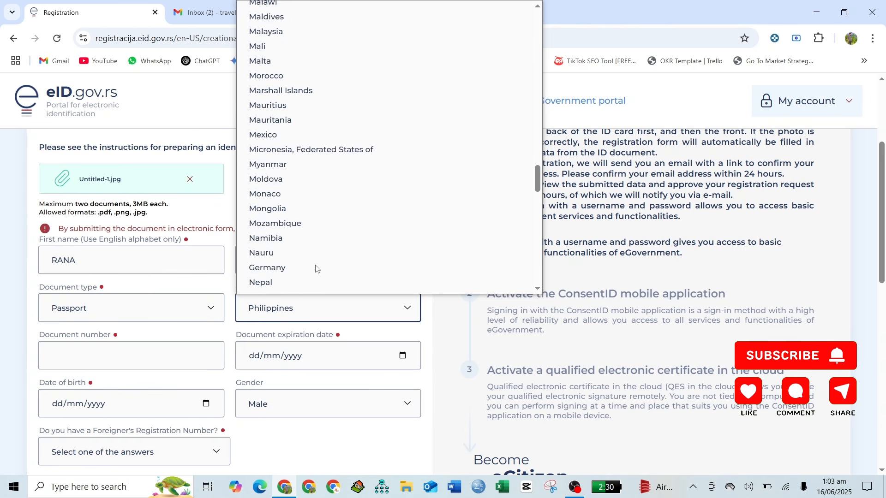
scroll(315, 268, down, 5)
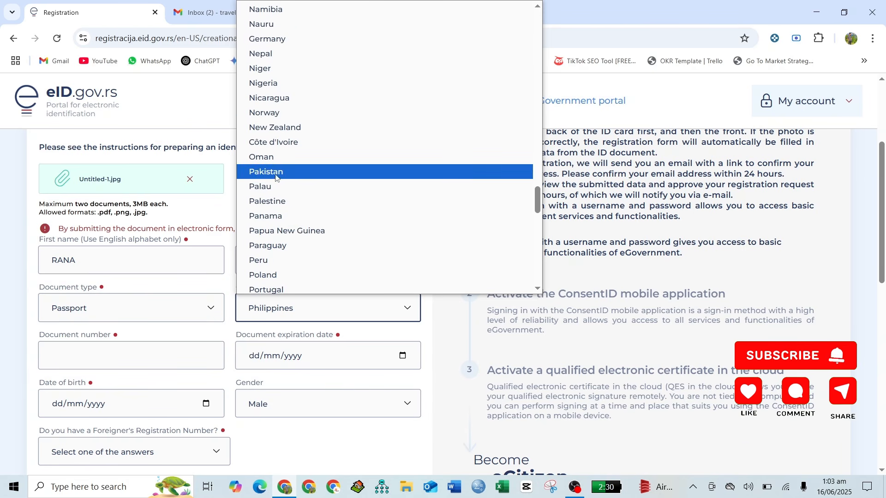
click(276, 172)
scroll(251, 328, down, 2)
click(108, 284)
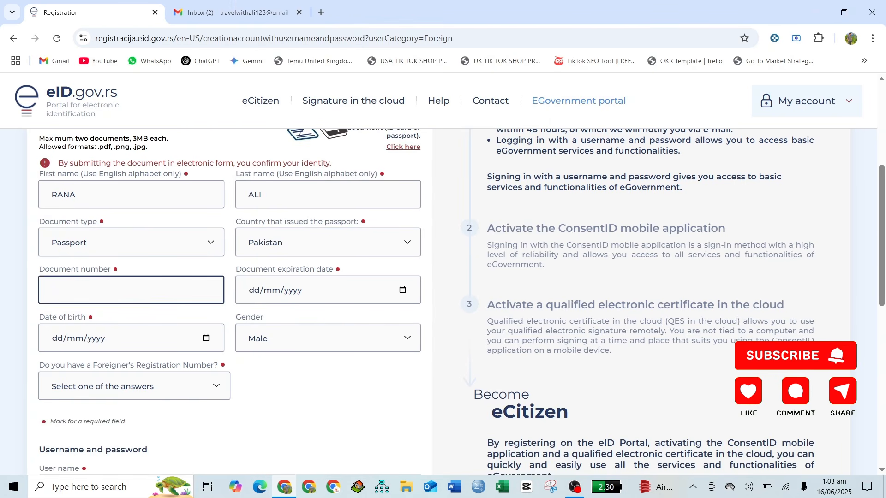
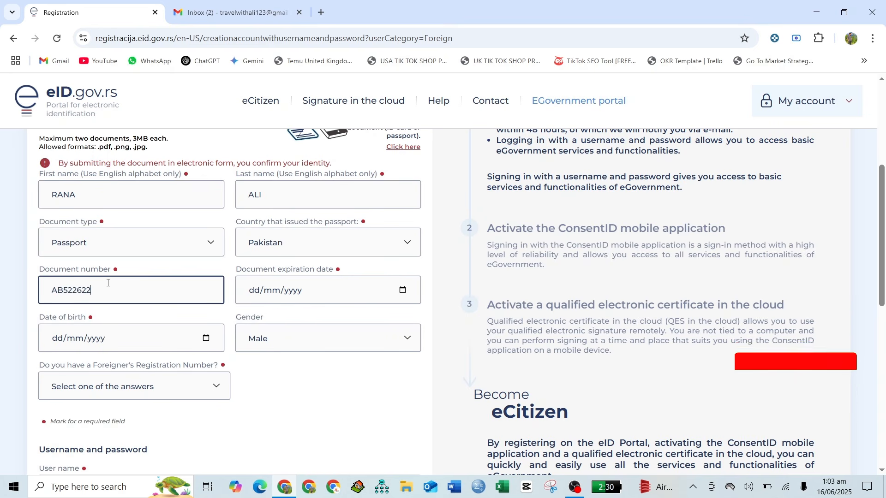
- Enter the passport number and set the passport expiry date to 01/01/2026
click(321, 298)
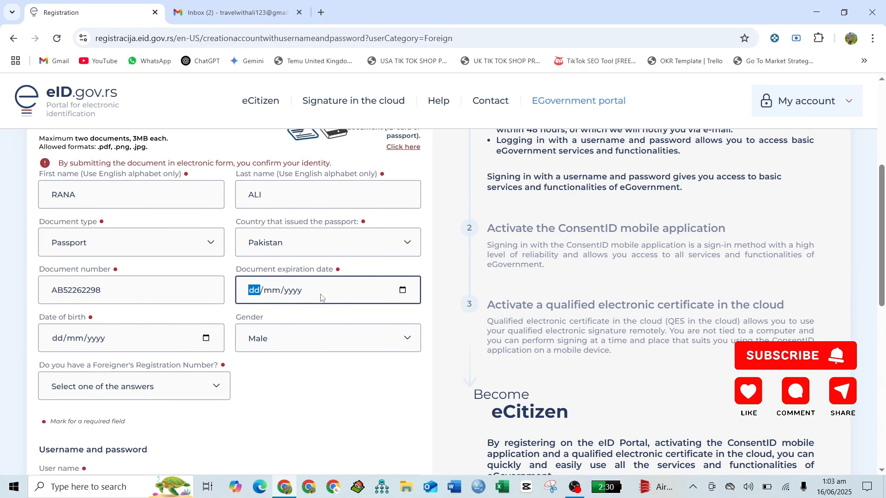
click(405, 294)
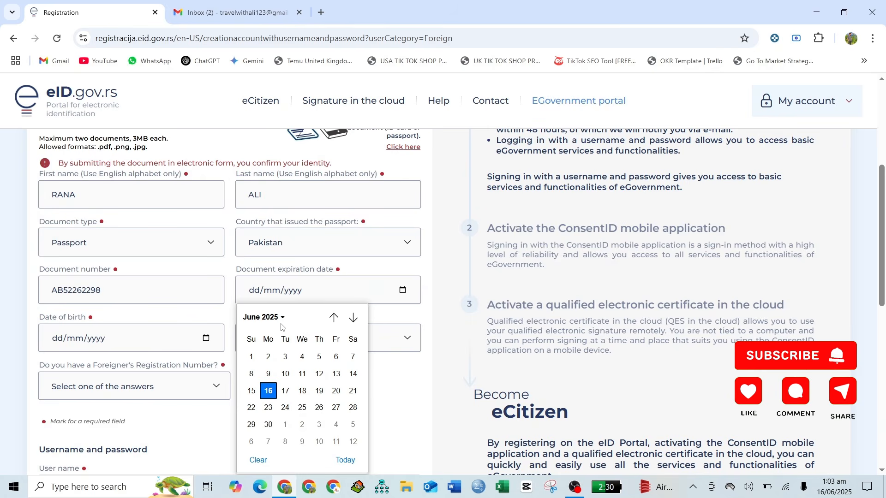
click(266, 318)
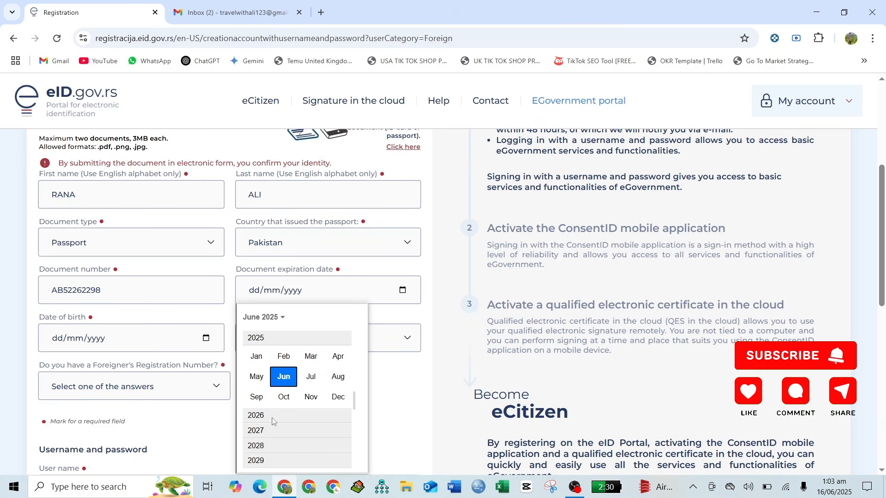
click(272, 416)
click(260, 358)
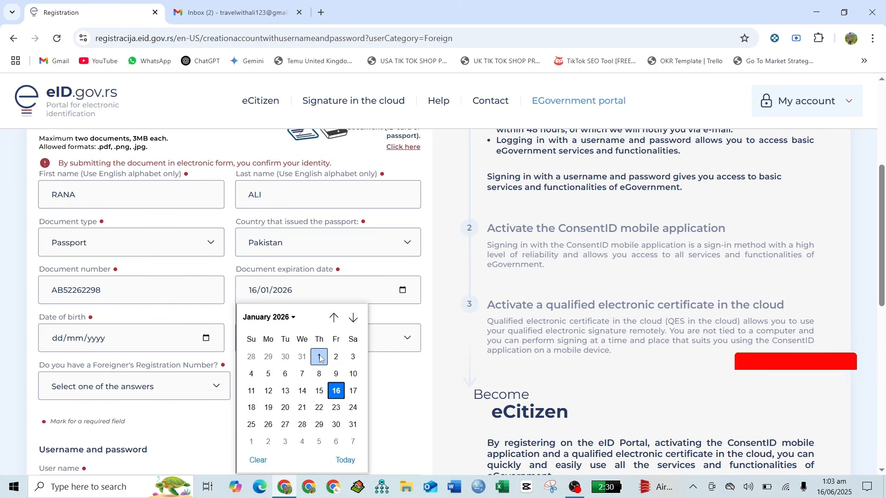
click(319, 356)
- Set the date of birth to 1 January 2003 via the calendar, correcting the initially chosen 2005
click(134, 342)
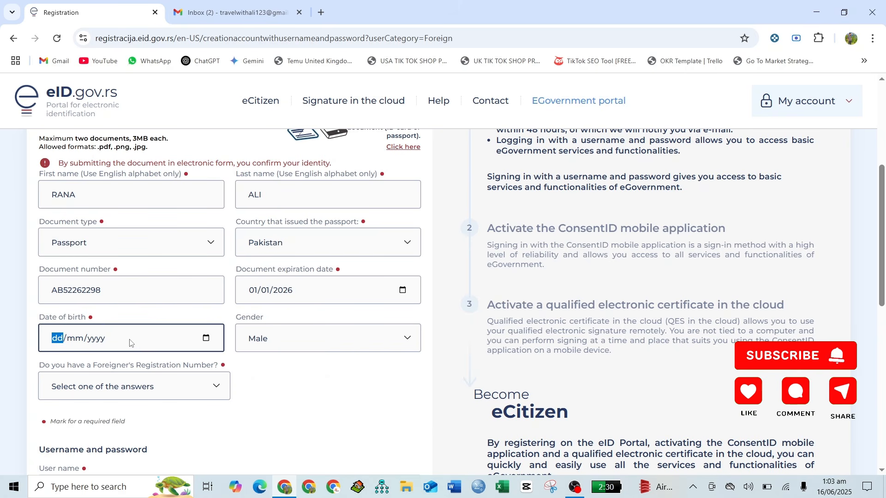
click(210, 341)
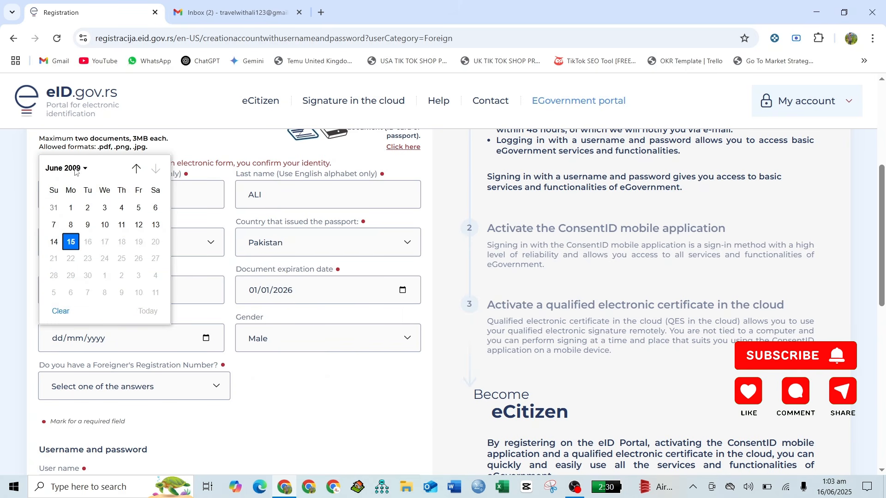
click(76, 170)
click(77, 203)
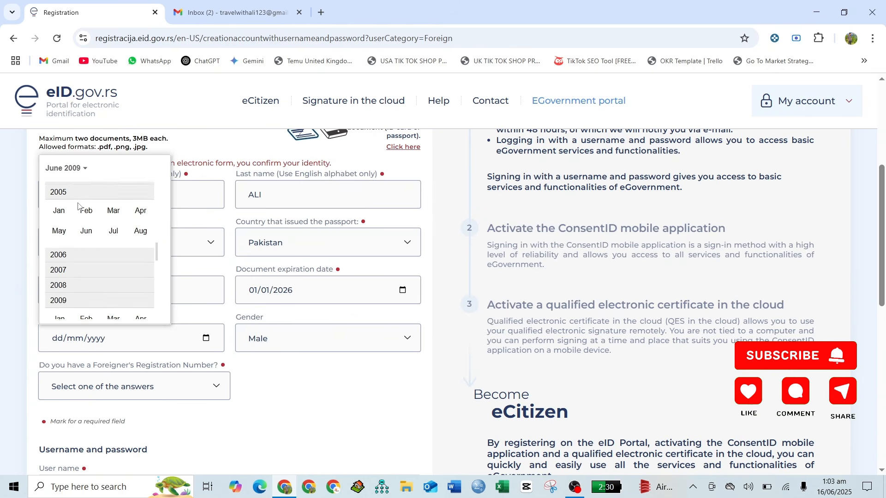
click(59, 210)
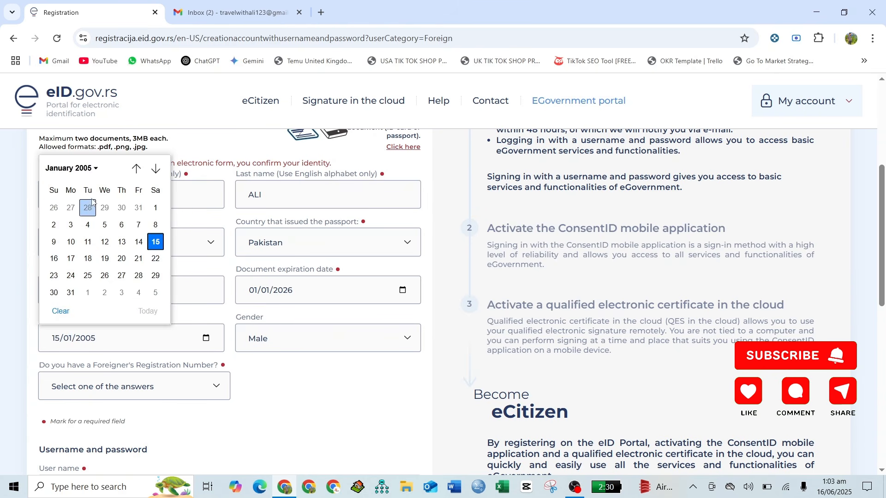
click(92, 171)
scroll(67, 273, up, 2)
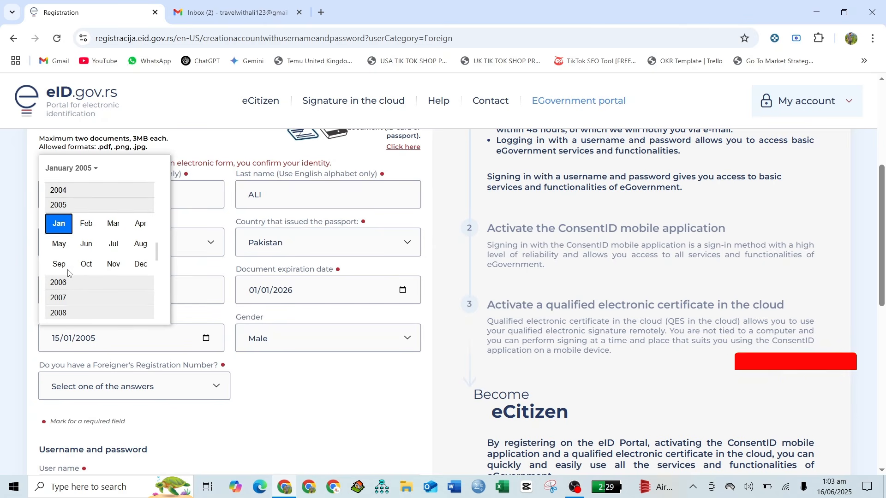
click(73, 206)
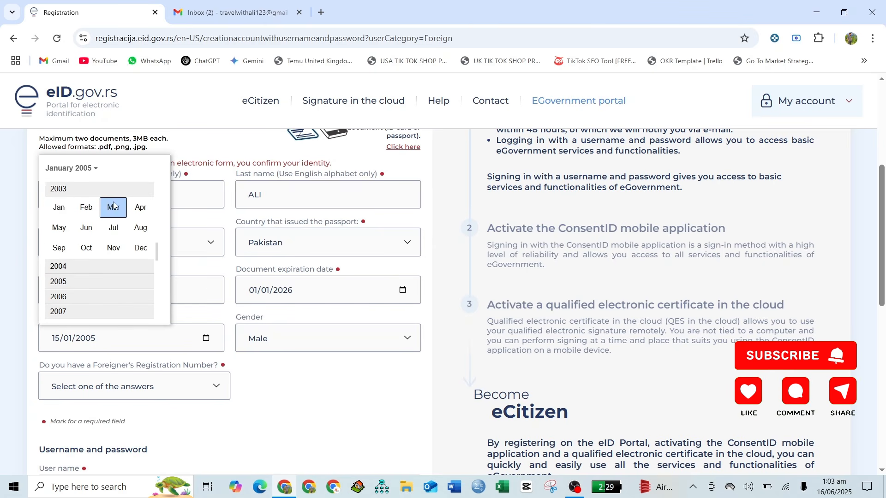
click(65, 207)
click(104, 210)
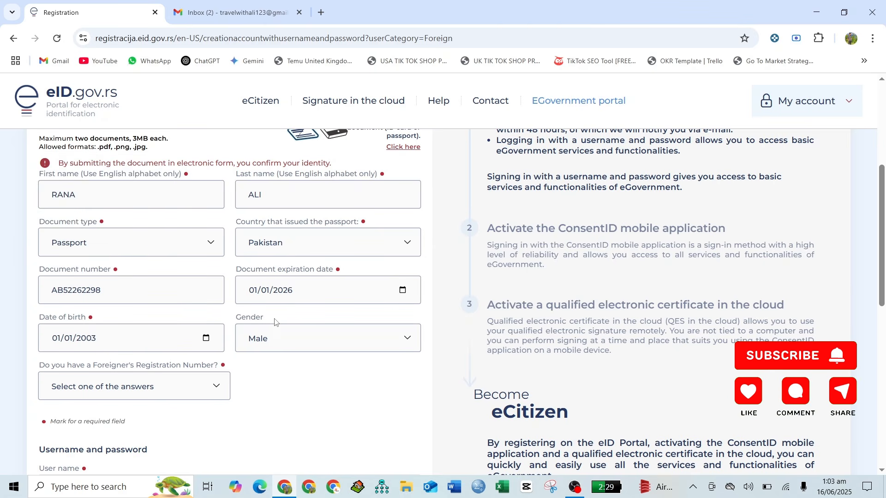
scroll(274, 321, down, 3)
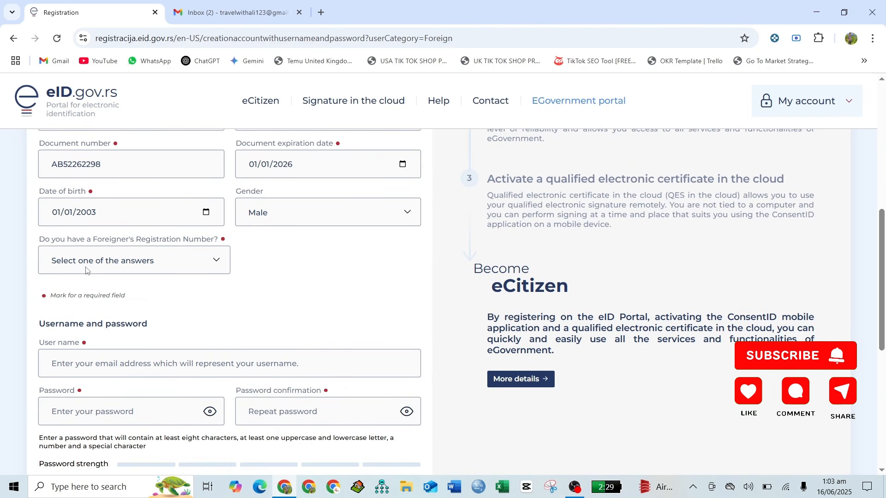
- Answer No to the foreigner registration number question and enter the e-mail as username
click(86, 271)
click(99, 308)
scroll(202, 306, down, 3)
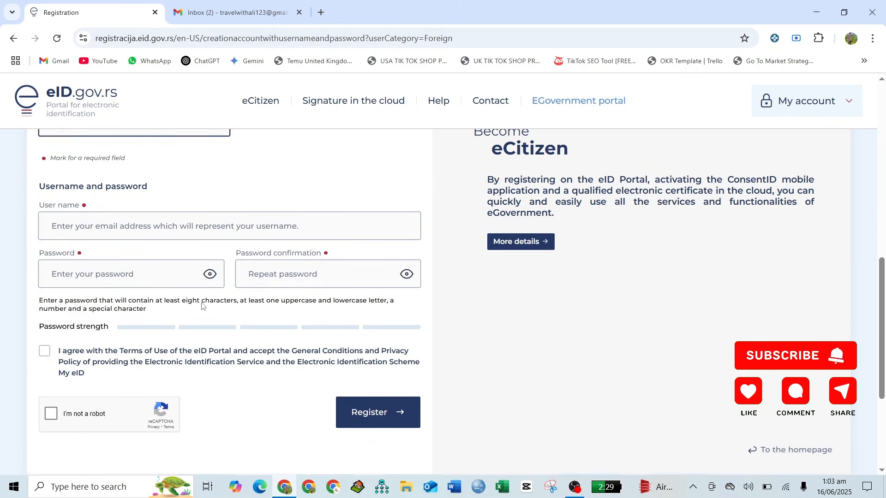
click(101, 225)
text(t)
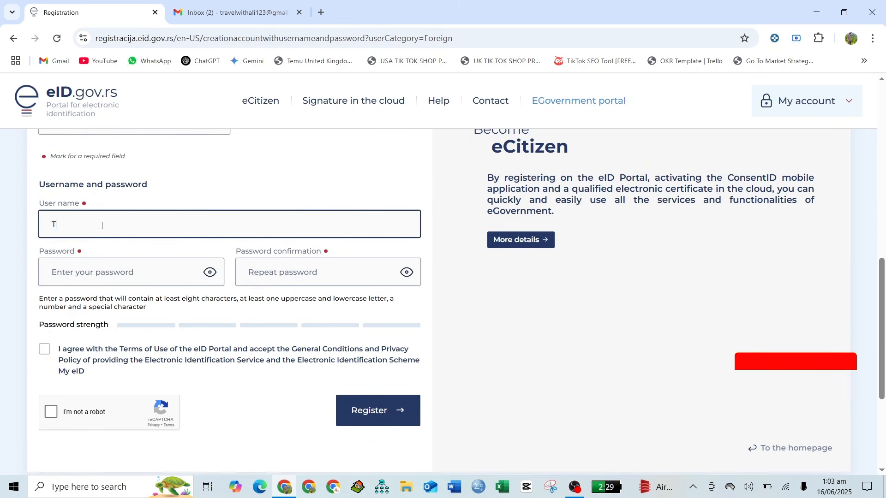
key(BackSpace)
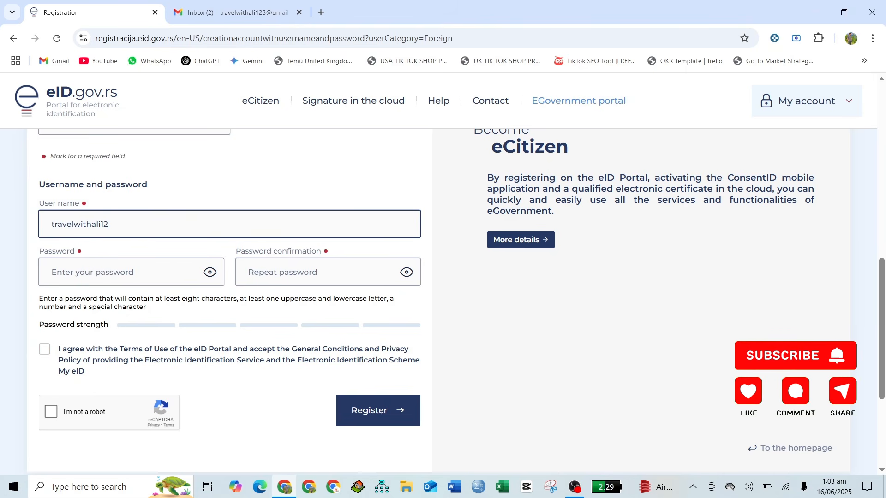
- Set and repeat the account password, accept the terms and submit the registration
scroll(102, 225, down, 2)
click(94, 193)
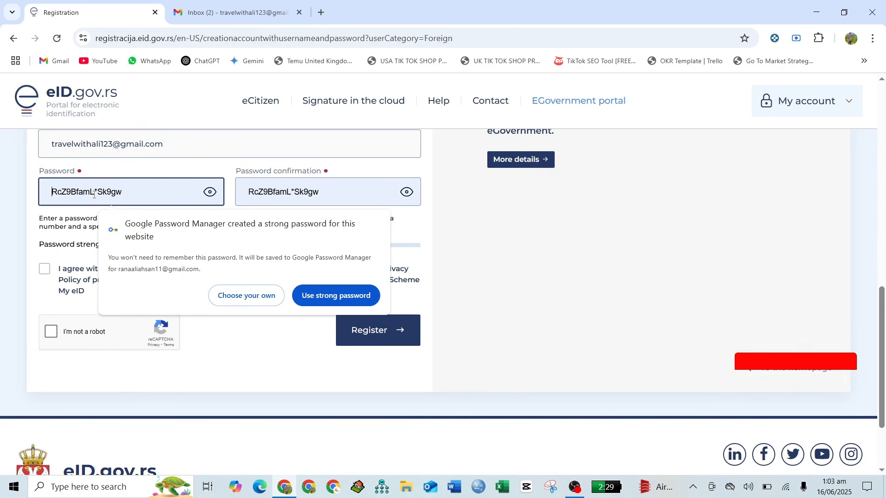
click(253, 303)
text(*********)
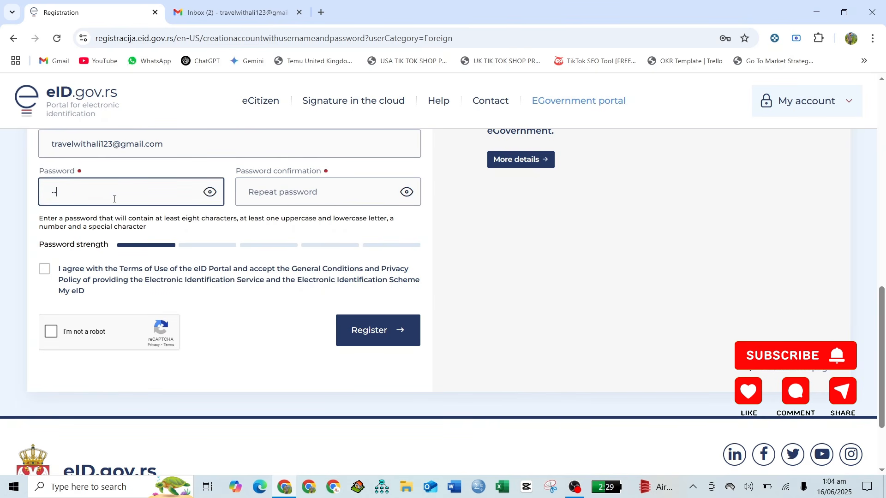
text(***)
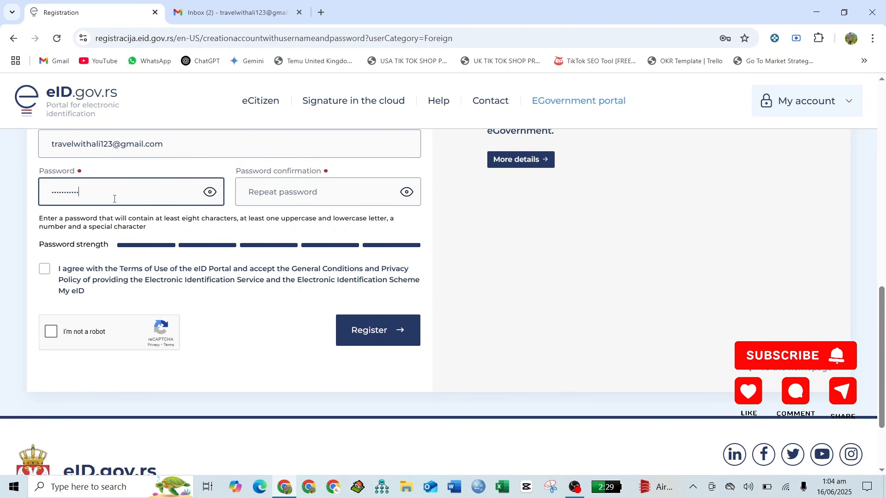
click(286, 192)
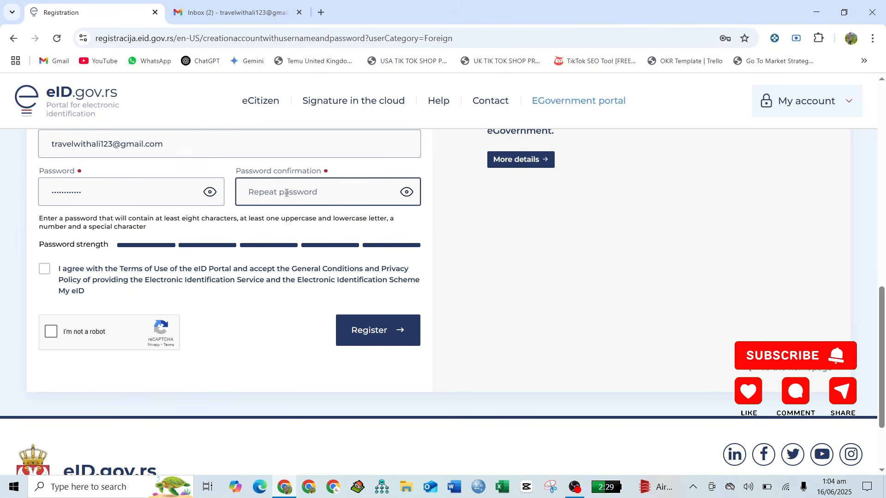
text(*************)
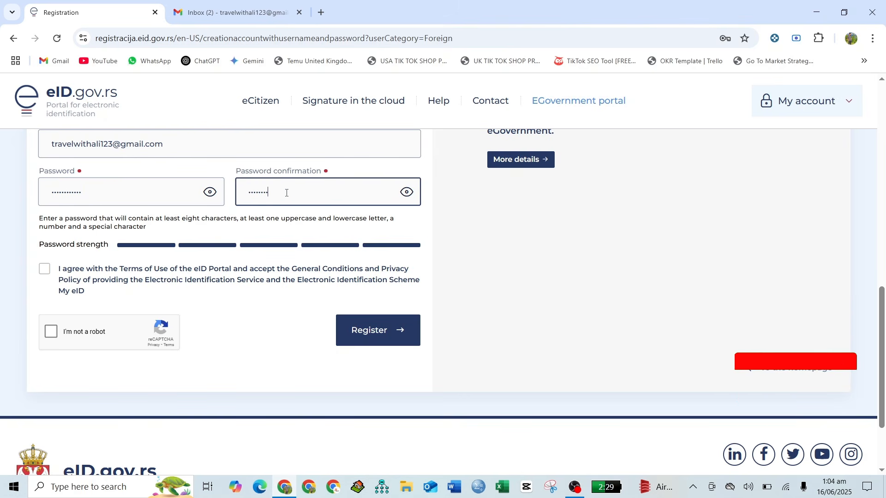
click(43, 270)
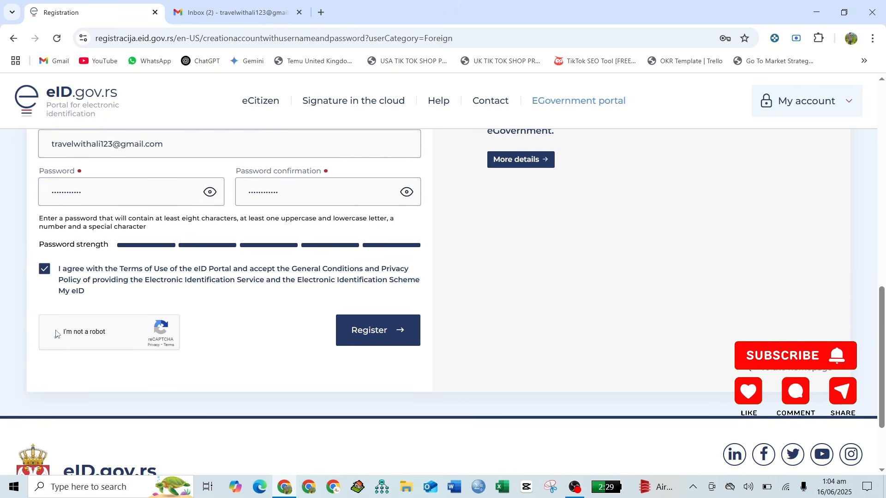
click(360, 331)
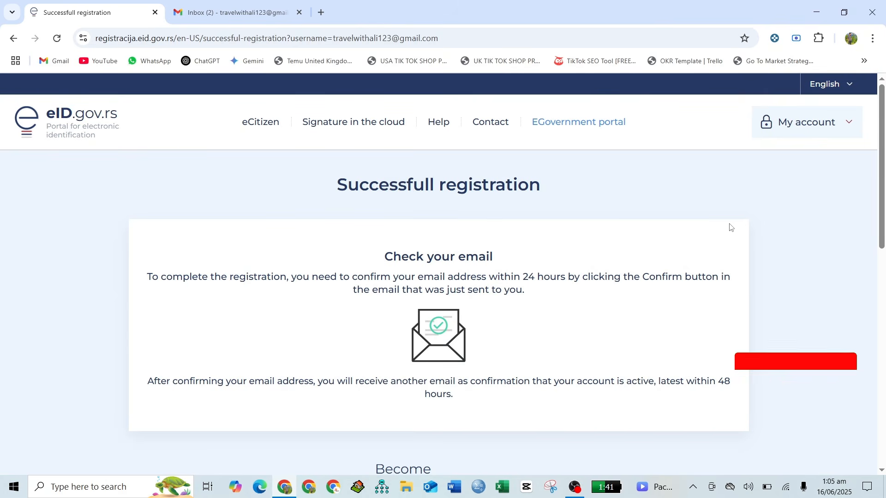
- Highlight the successful registration message and switch to the Gmail tab
drag(342, 186, 541, 198)
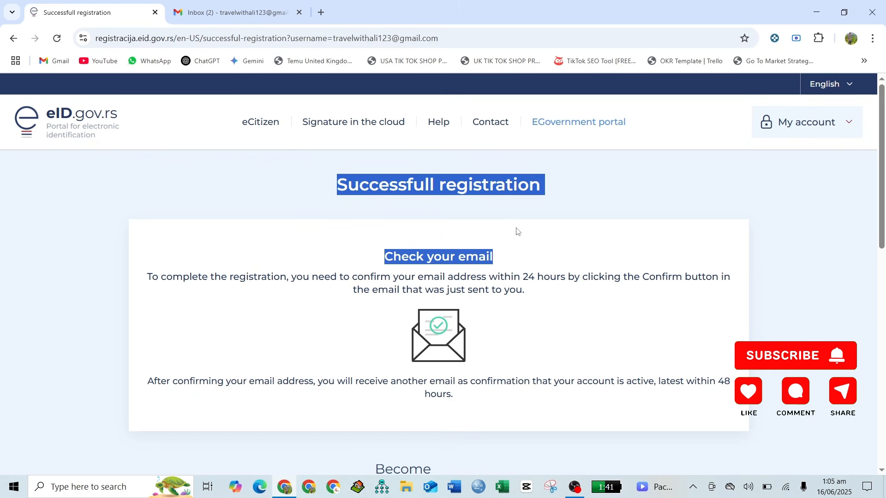
key(ctrl+Tab)
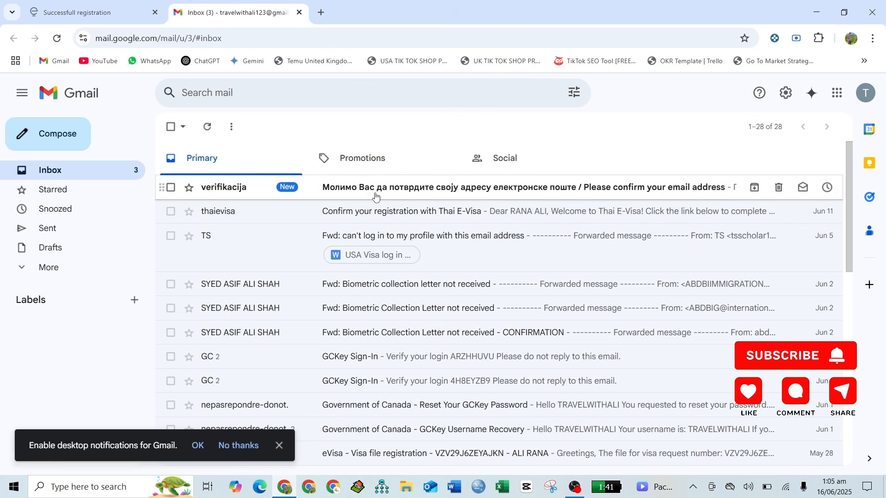
- Open the eID.gov.rs verification e-mail and follow its Confirm link
click(375, 196)
scroll(356, 279, down, 4)
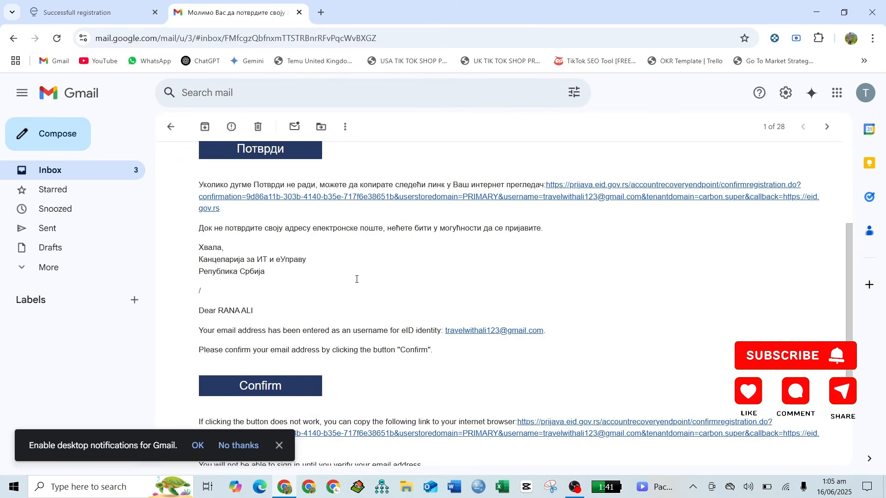
scroll(357, 279, down, 2)
click(279, 283)
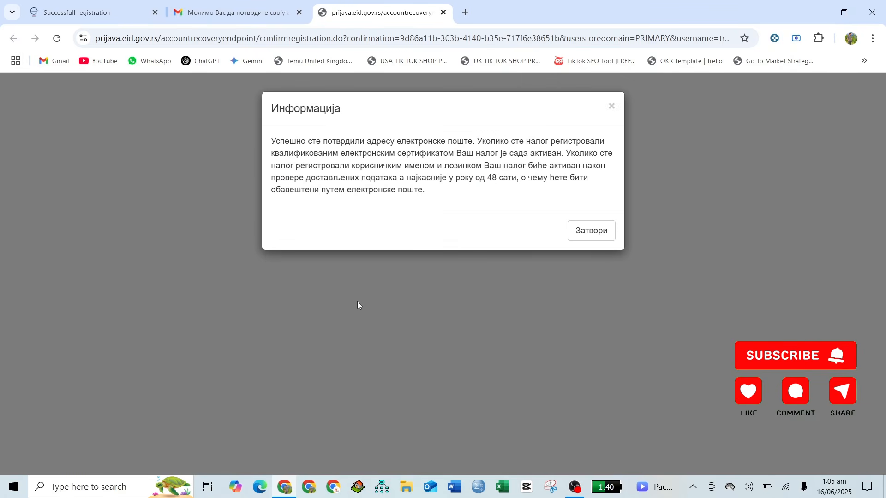
- Close the confirmation notice and sign in with the registered e-mail and password
click(584, 231)
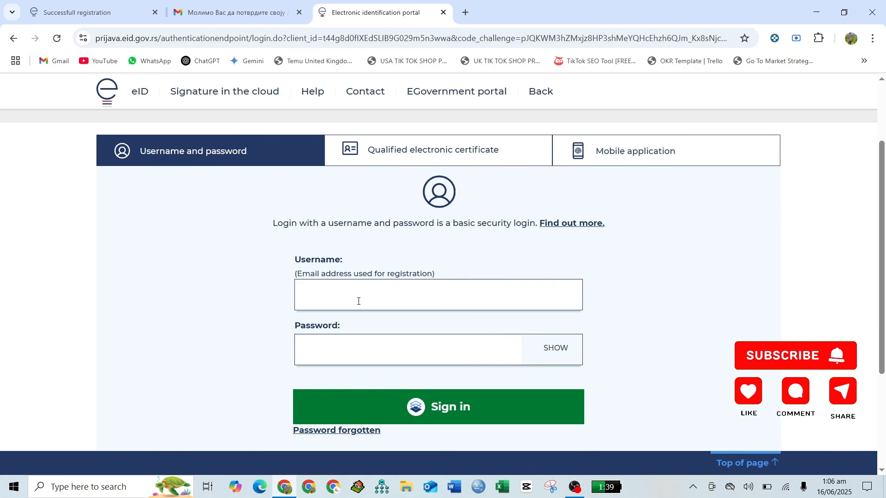
click(358, 301)
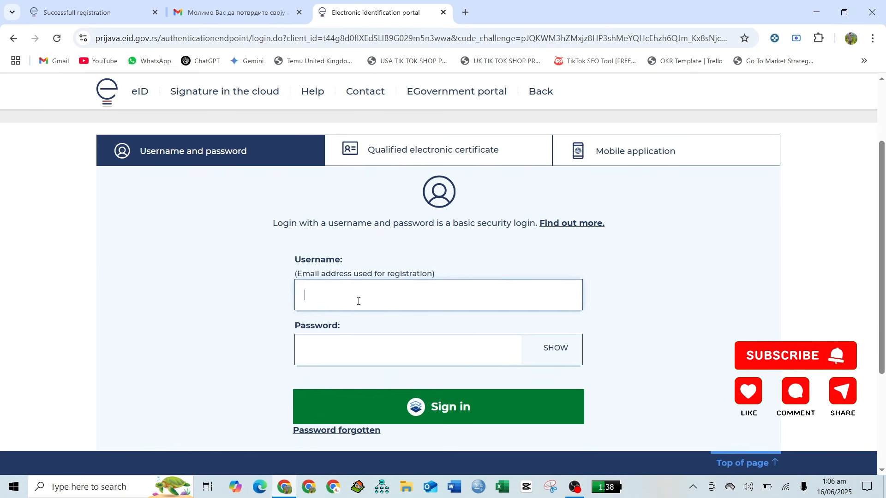
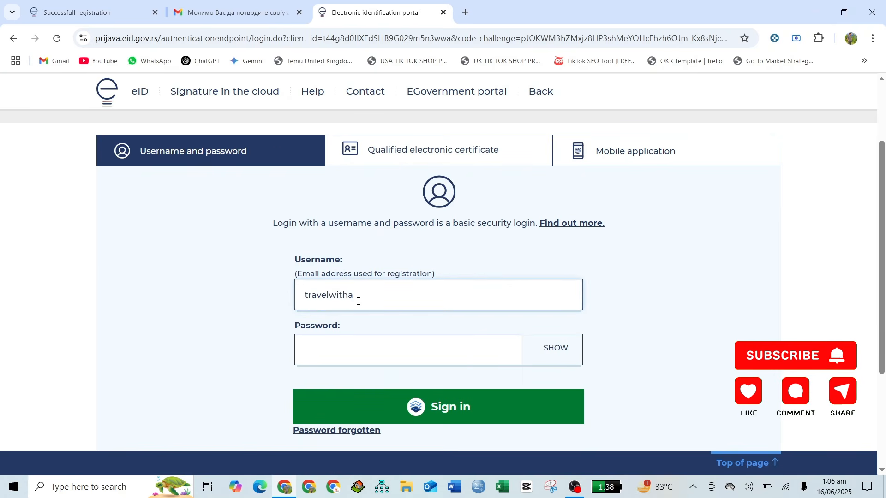
click(366, 346)
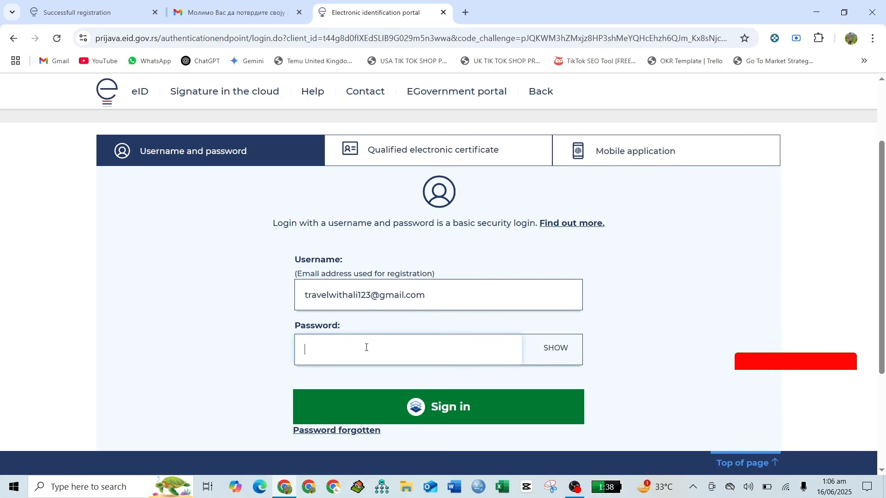
text(•••••)
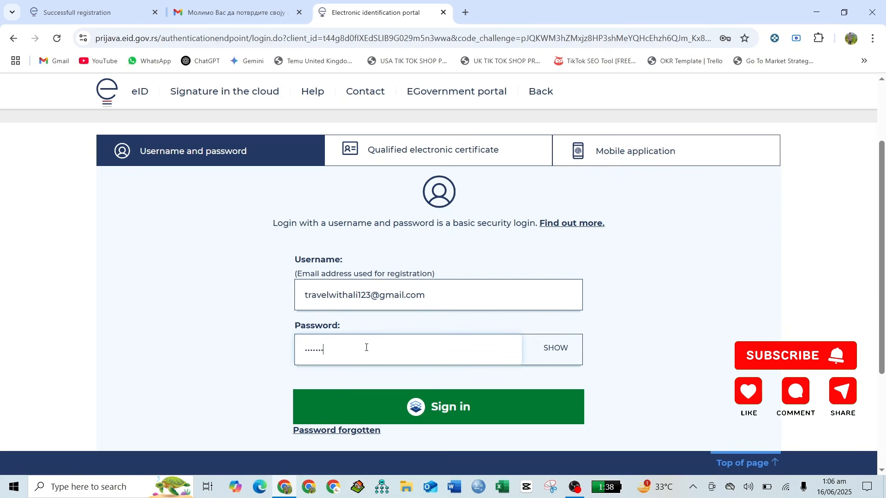
scroll(366, 348, down, 1)
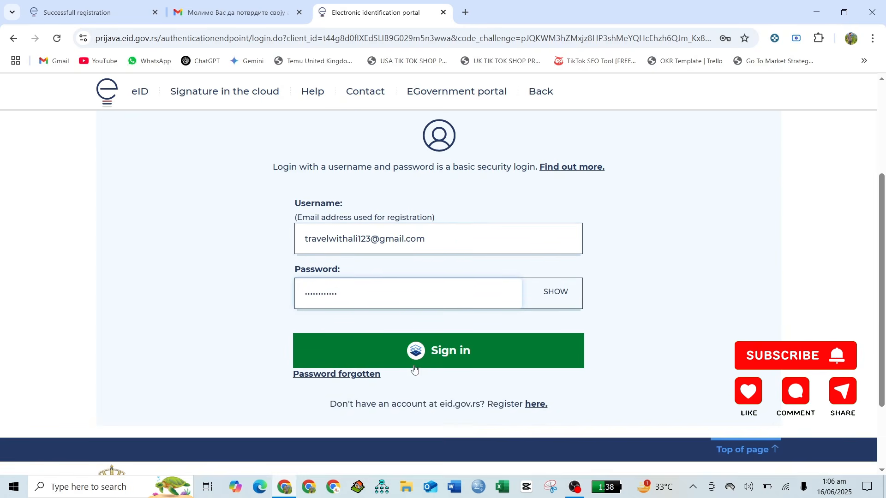
click(420, 366)
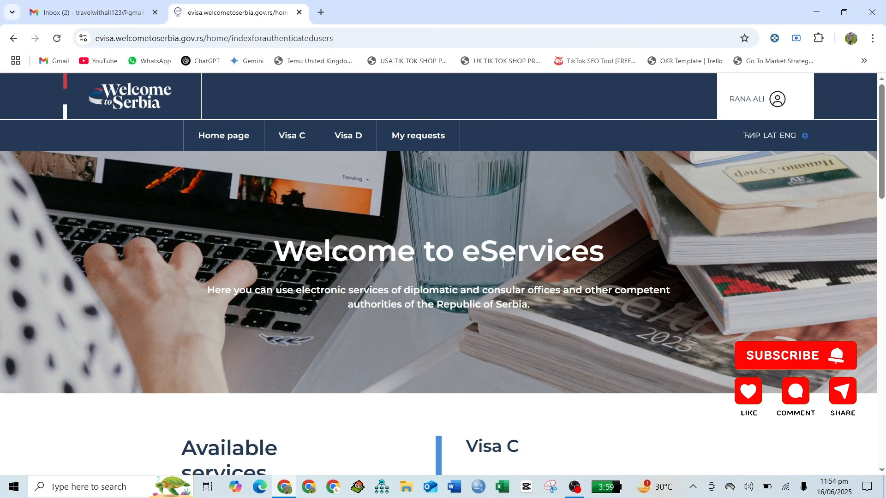
- Start a Visa C application with tourist or private travel purpose and continue to Step 2
scroll(503, 263, down, 3)
scroll(503, 264, up, 3)
scroll(503, 264, down, 3)
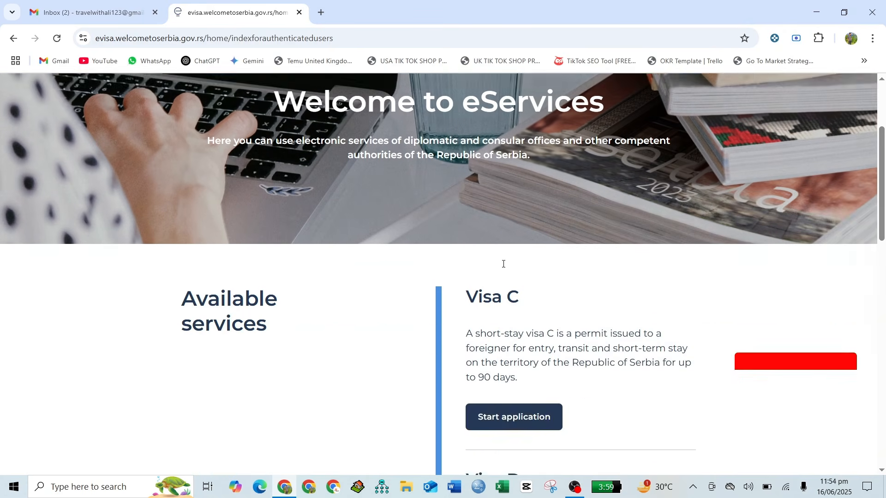
scroll(503, 263, down, 1)
click(507, 361)
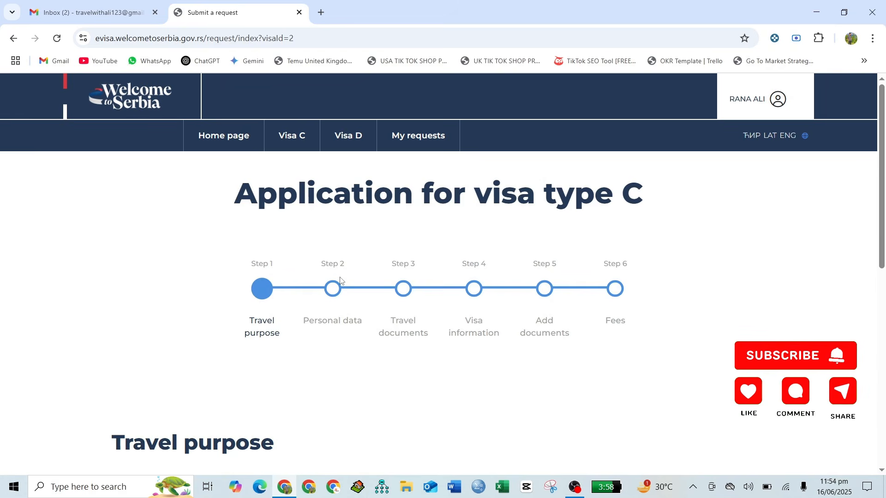
scroll(340, 280, down, 5)
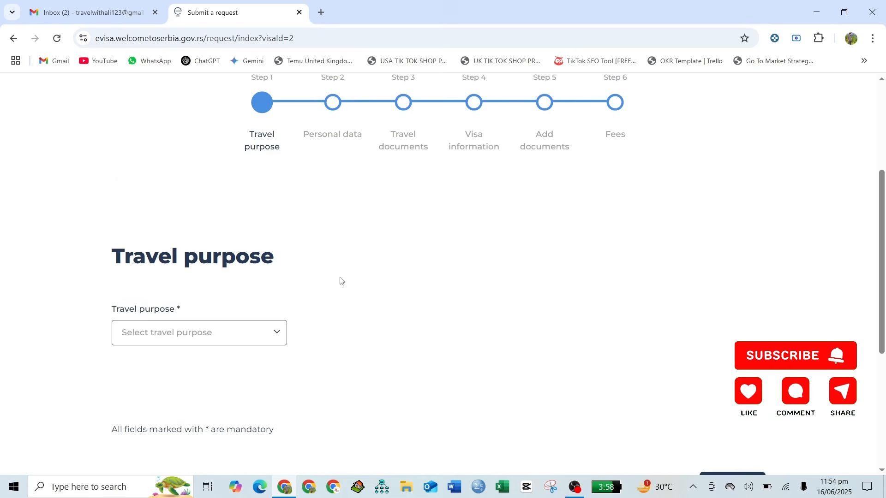
click(235, 220)
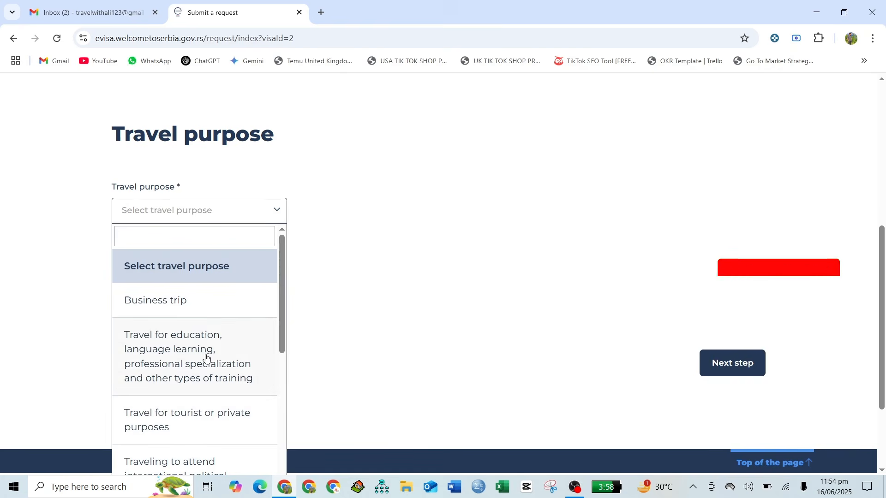
scroll(207, 358, down, 2)
click(182, 346)
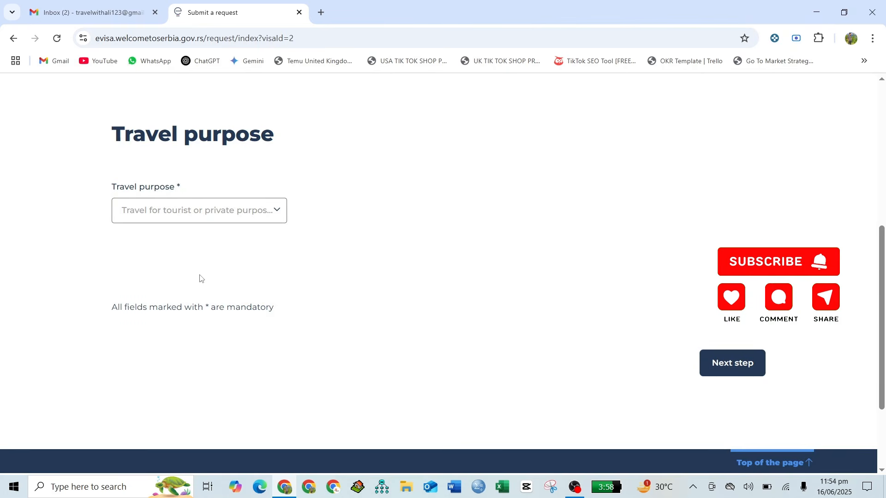
click(756, 362)
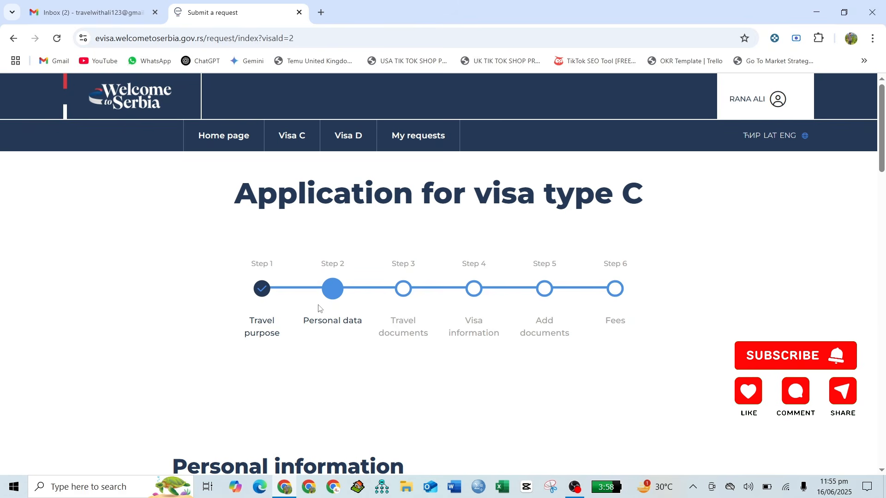
- Fill in the applicant's last name at birth, address and telephone number
scroll(305, 322, down, 8)
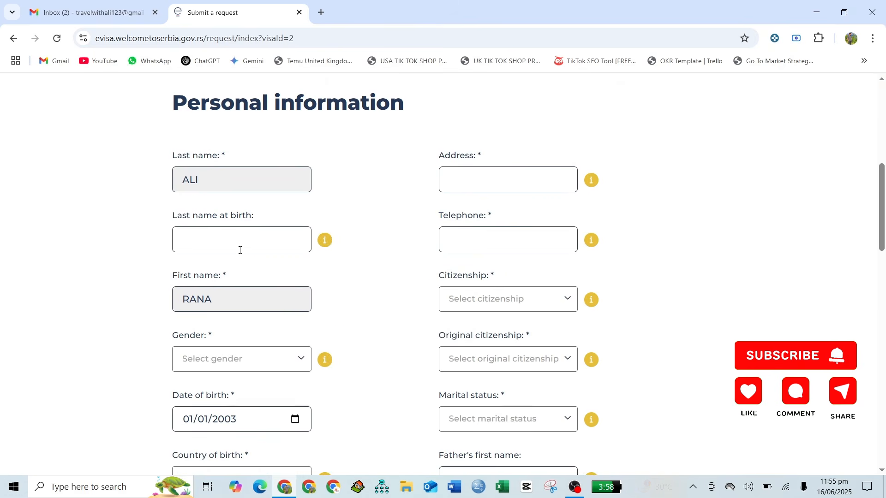
click(240, 249)
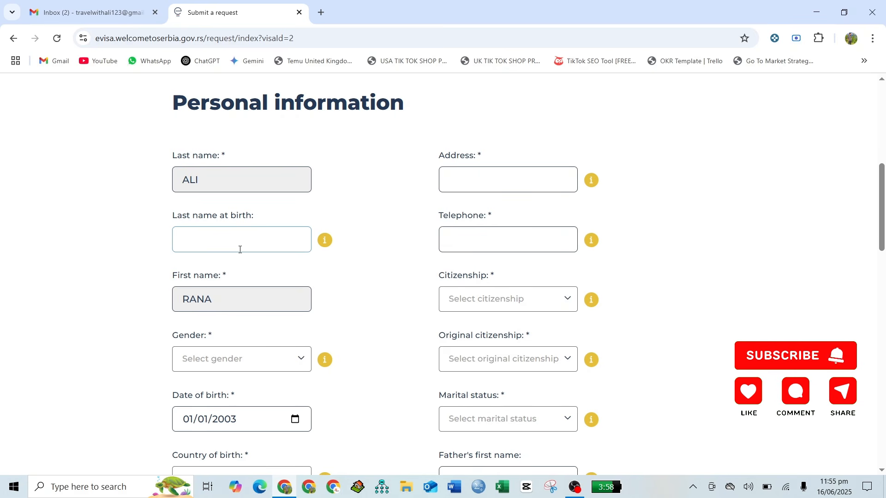
text(ALi)
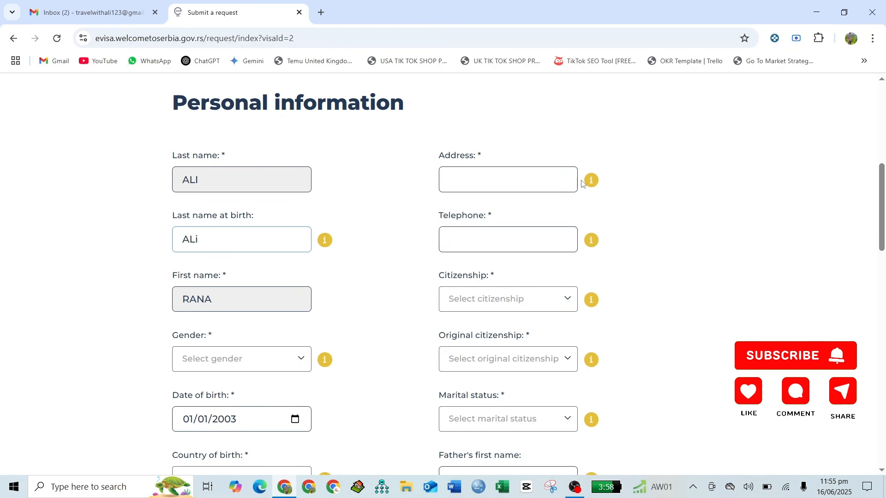
click(510, 185)
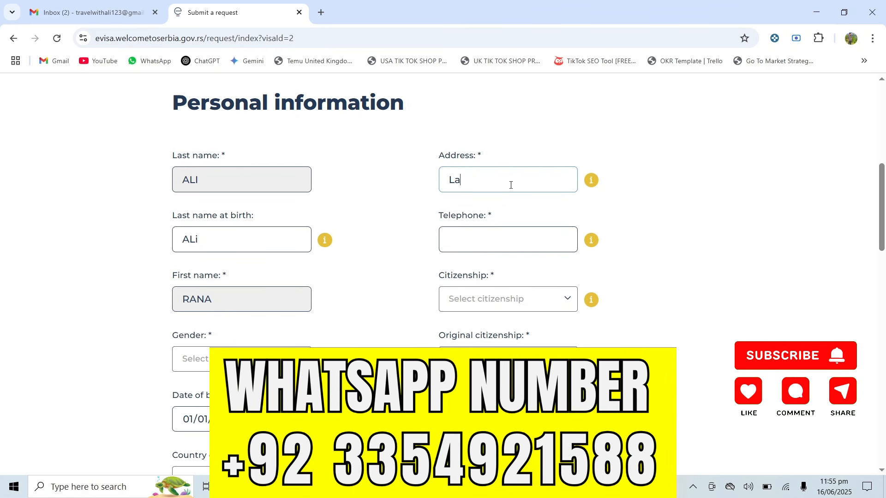
text(Lahore)
scroll(511, 185, down, 1)
click(498, 186)
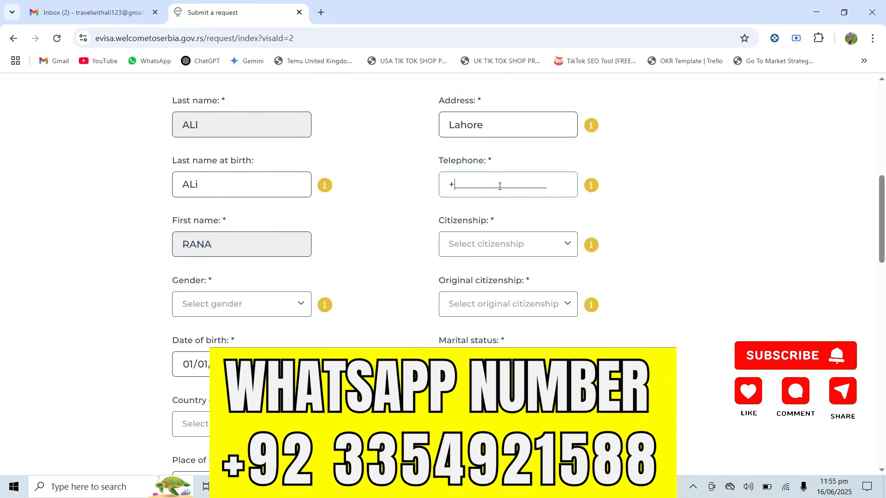
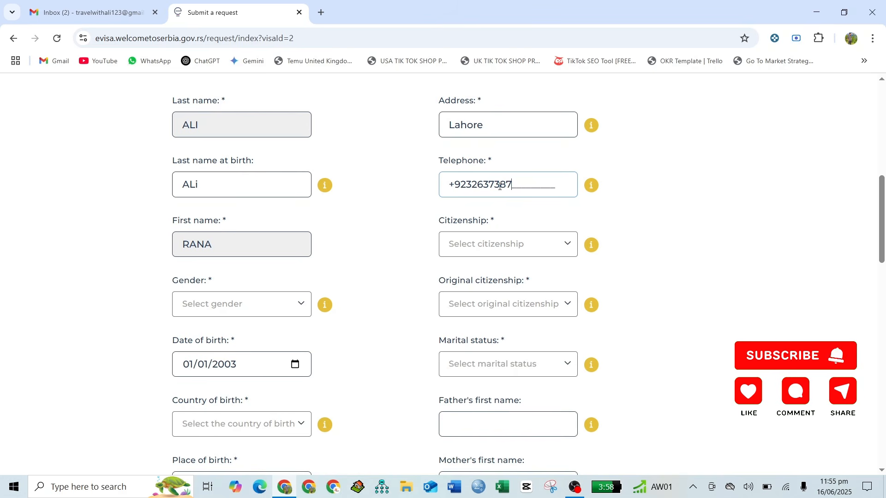
- Set citizenship to Pakistan by searching 'pak' in the country list
scroll(499, 186, down, 1)
click(489, 198)
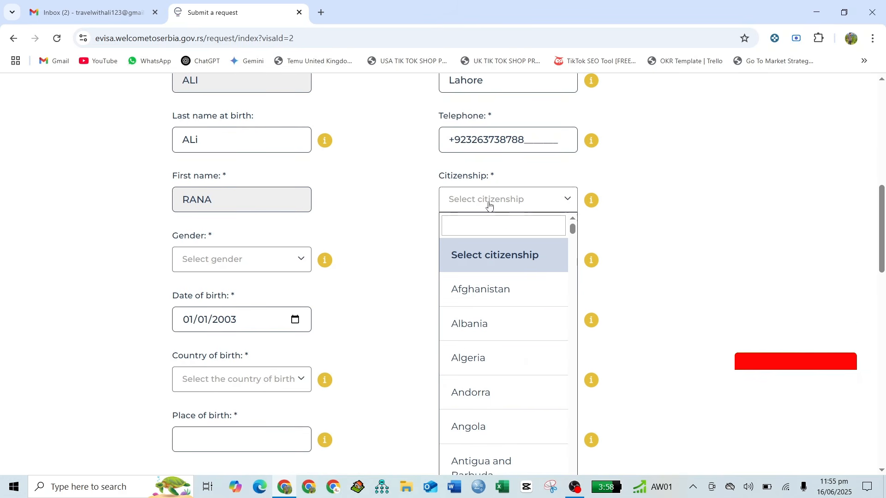
text(pakis)
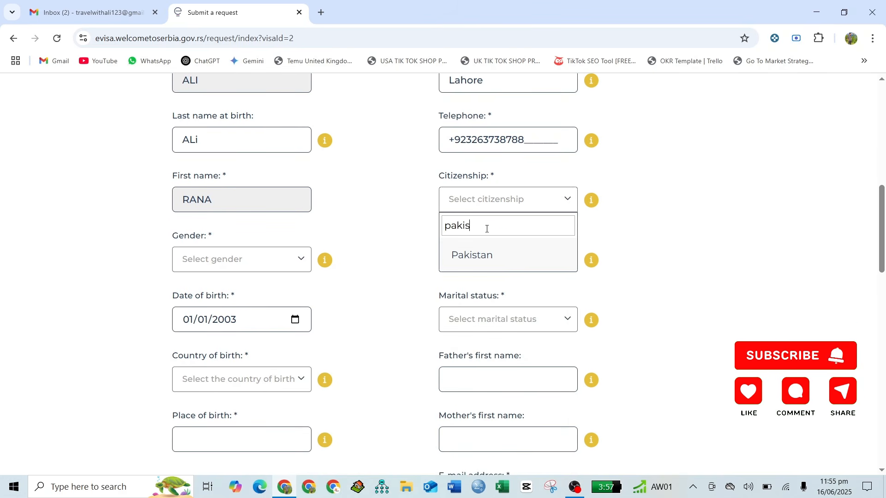
click(485, 261)
- Set gender Male, original citizenship Pakistan, marital status Single, and country of birth Pakistan
click(233, 271)
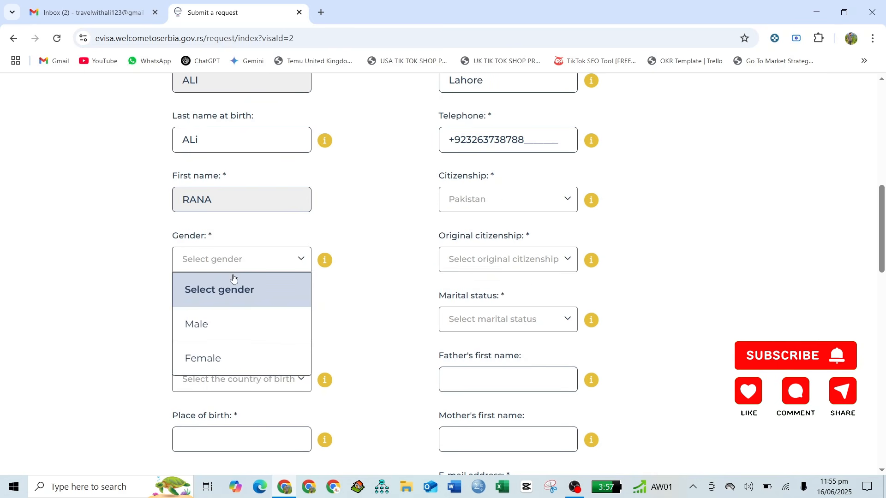
click(231, 324)
scroll(364, 293, down, 2)
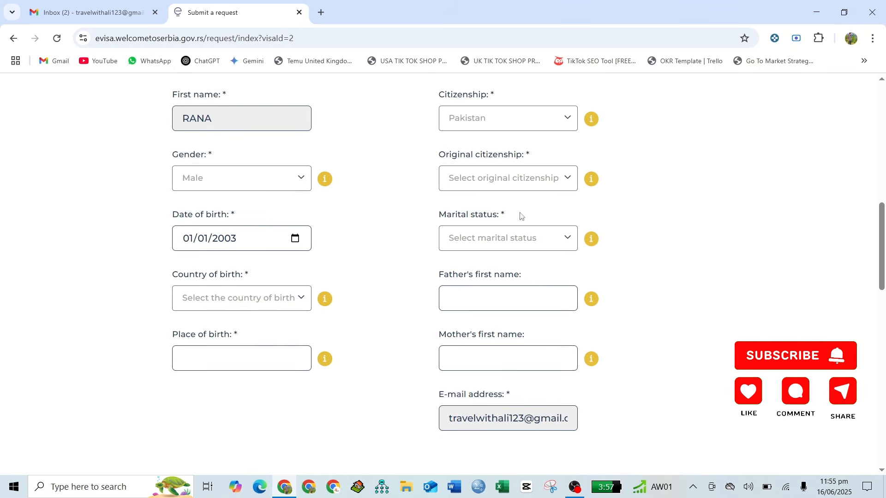
click(512, 182)
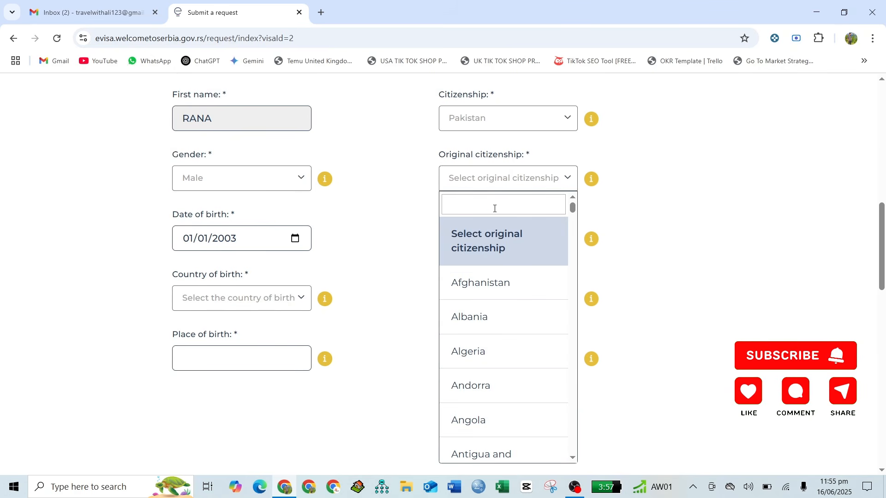
text(pakis)
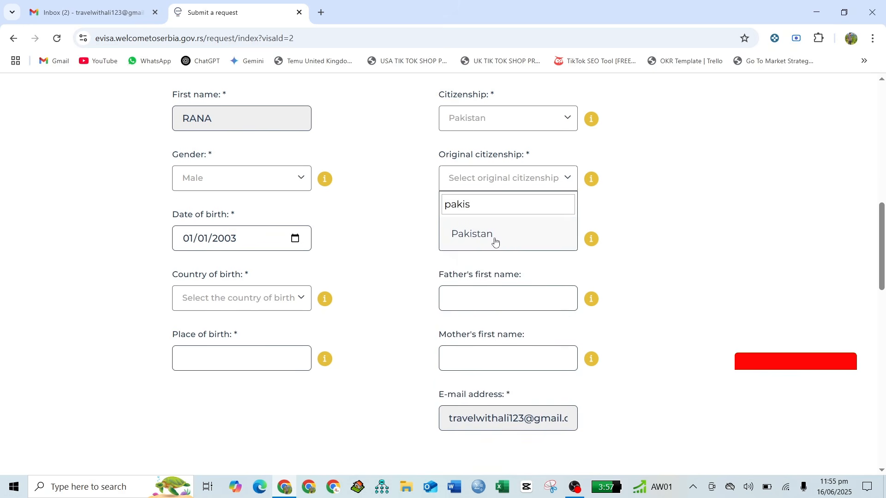
click(493, 234)
scroll(378, 229, down, 1)
click(499, 201)
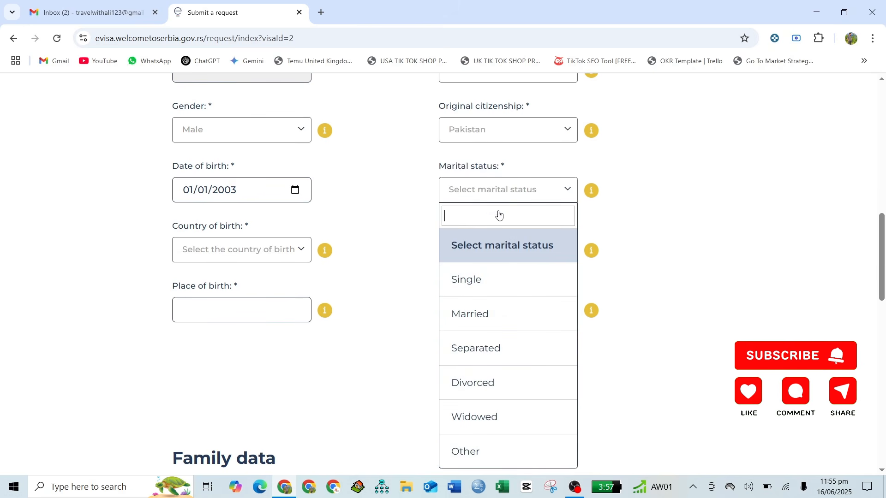
click(483, 294)
scroll(398, 265, down, 1)
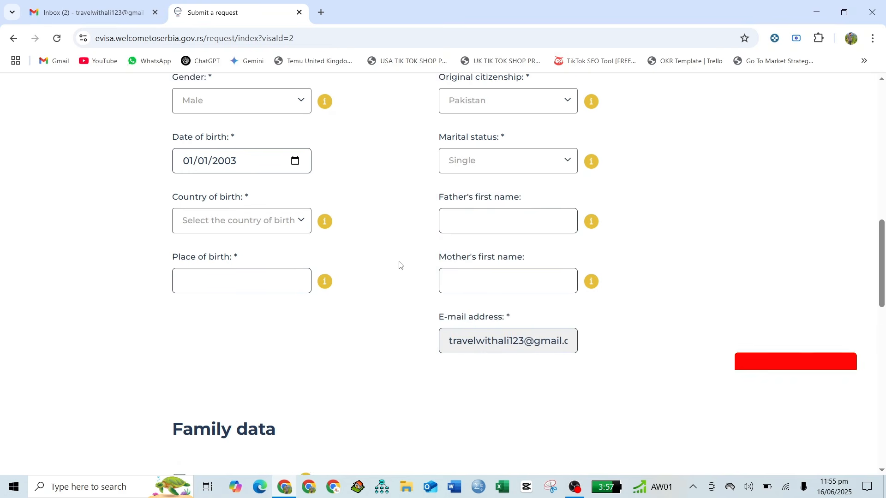
click(230, 218)
text(paki)
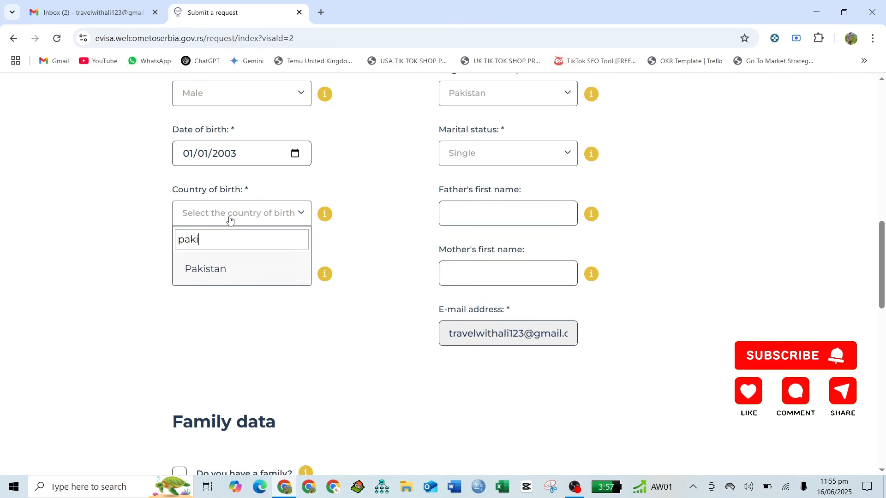
click(231, 265)
- Enter the father's first name, place of birth 'LAh', and the mother's first name
click(465, 207)
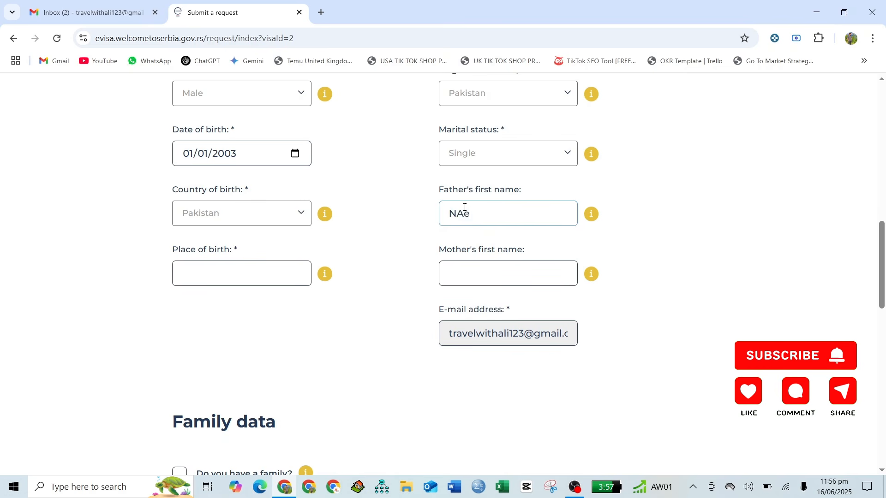
text(NAeem)
scroll(256, 190, down, 1)
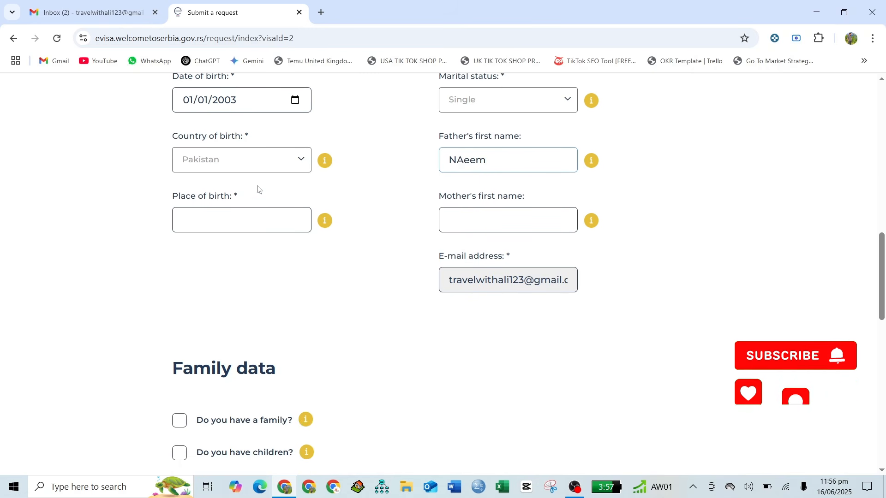
click(206, 212)
text(LAhore)
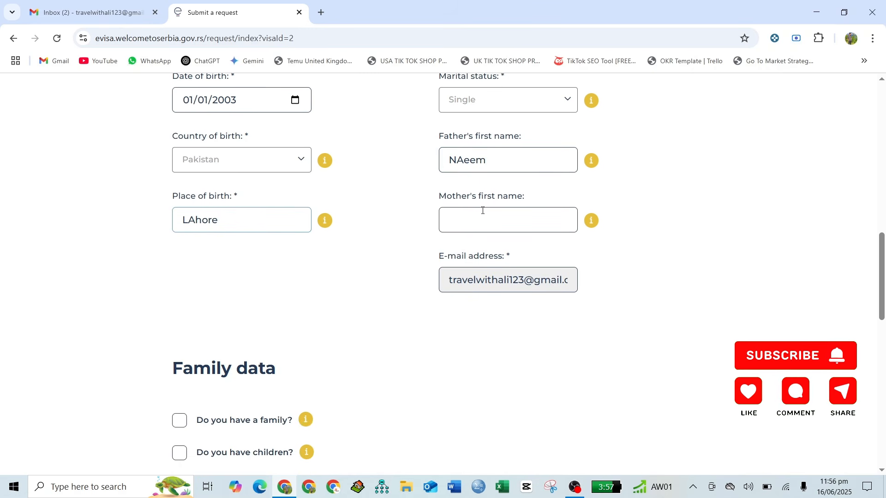
click(482, 210)
text(ABCD)
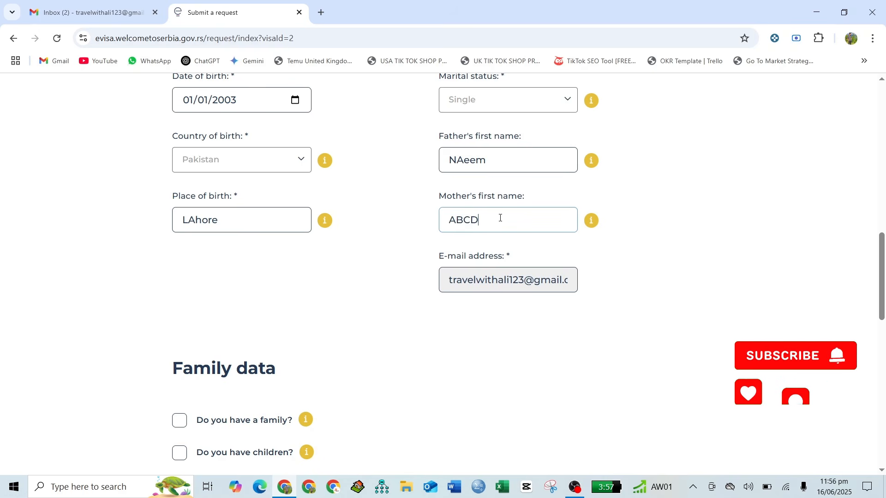
scroll(501, 221, down, 2)
scroll(501, 221, down, 2)
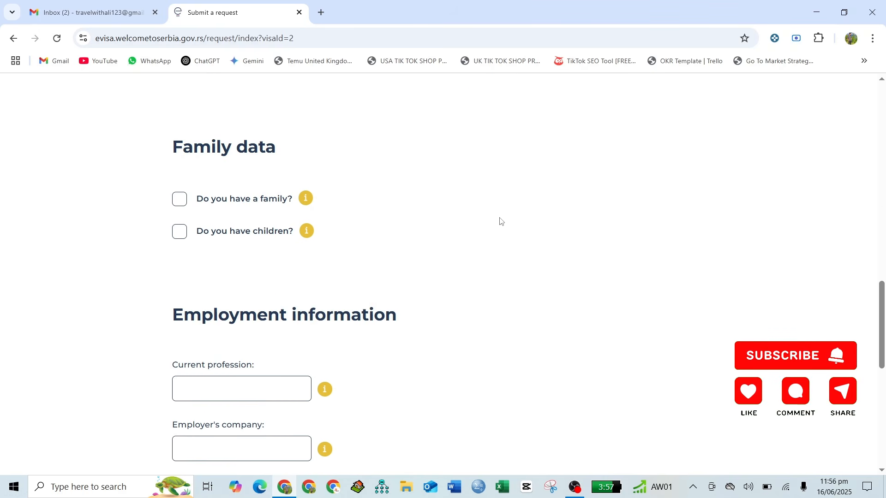
- Leave the family and children answers cleared and enter current profession 'BUsiness'
scroll(499, 222, down, 1)
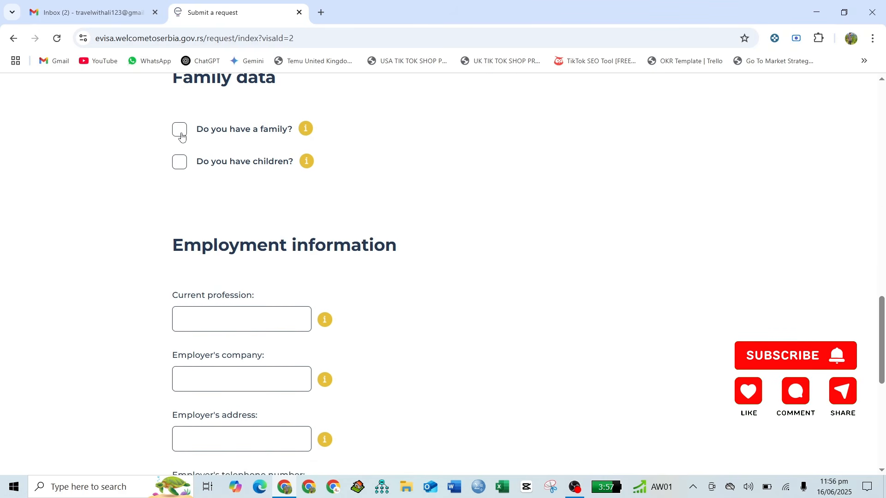
scroll(181, 138, up, 1)
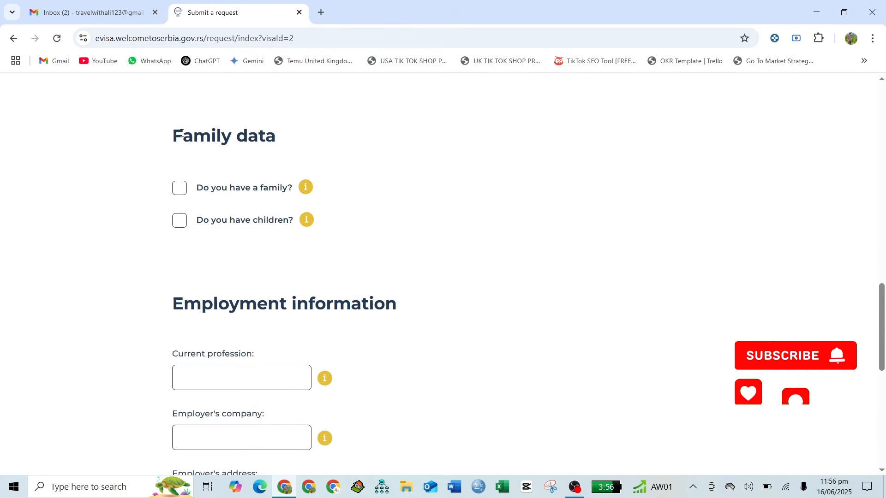
click(181, 190)
click(181, 197)
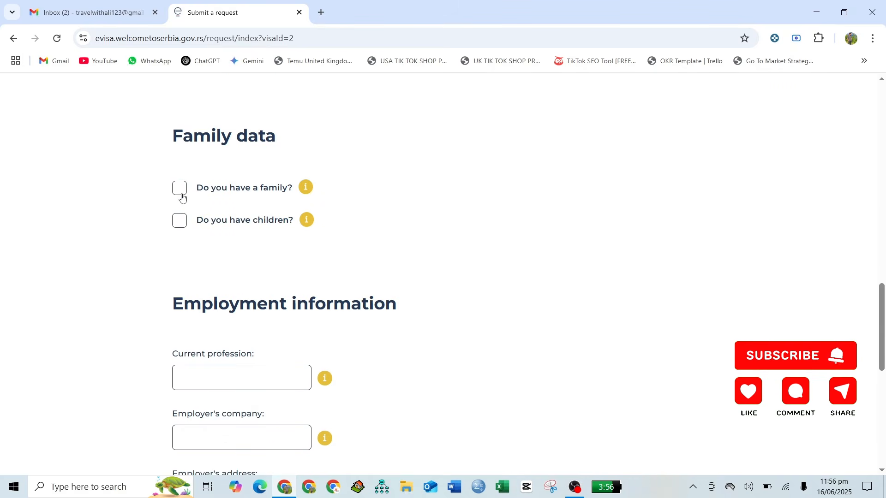
click(180, 223)
click(180, 223)
scroll(286, 242, down, 3)
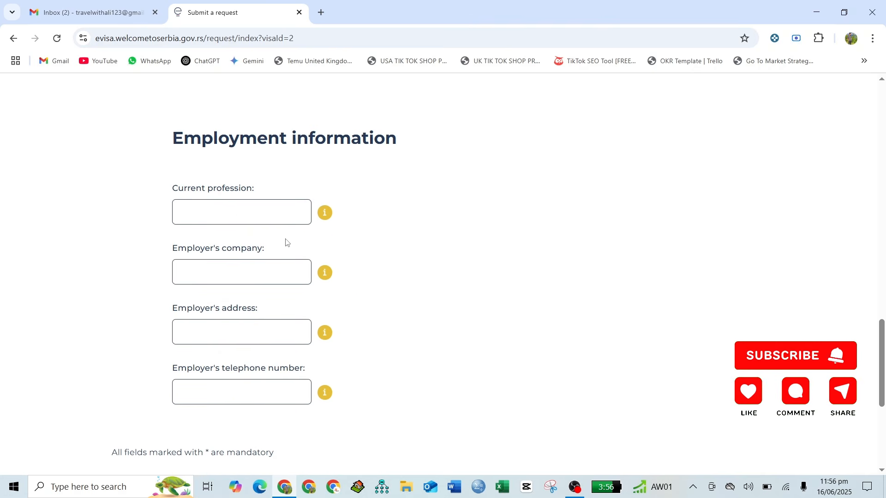
click(249, 218)
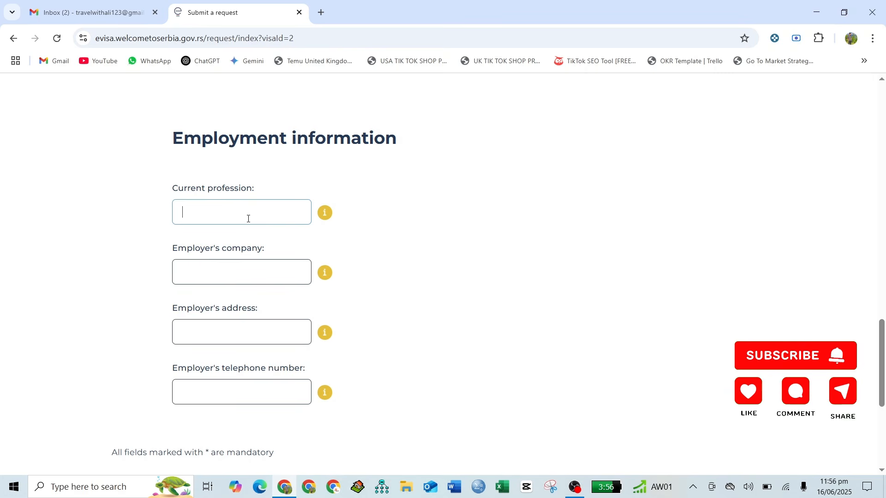
text(B)
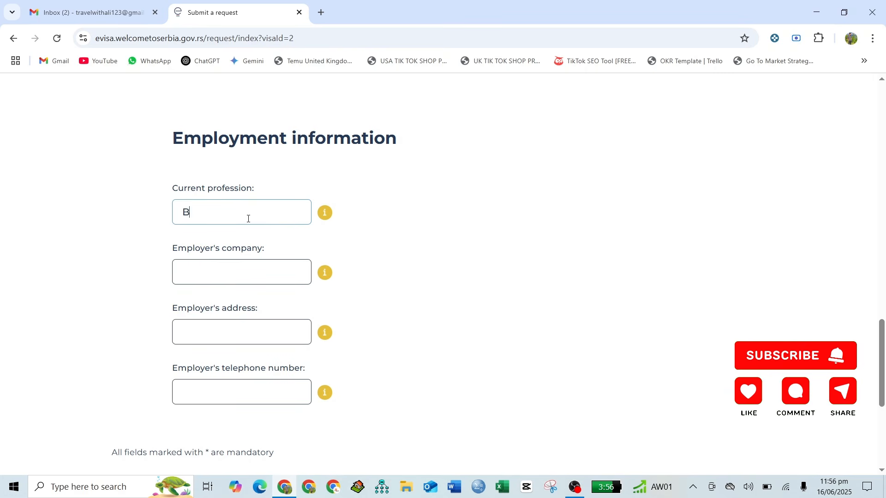
text(Usiness)
scroll(248, 218, down, 1)
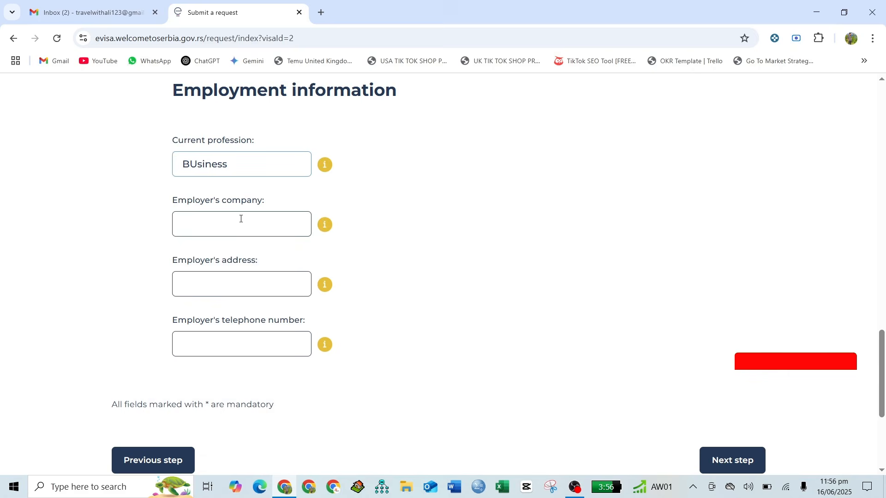
- Enter employer company 'Travel', employer address 'Lahore', and the employer's telephone number
click(240, 219)
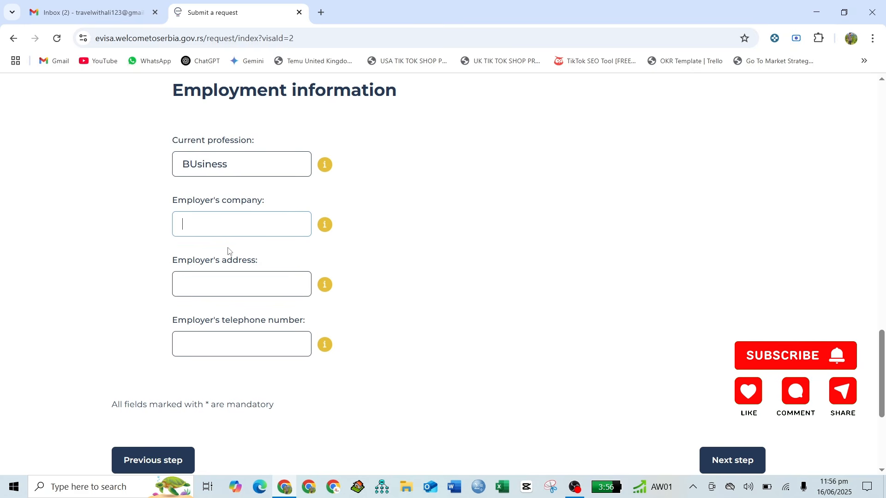
text(Travel with ali)
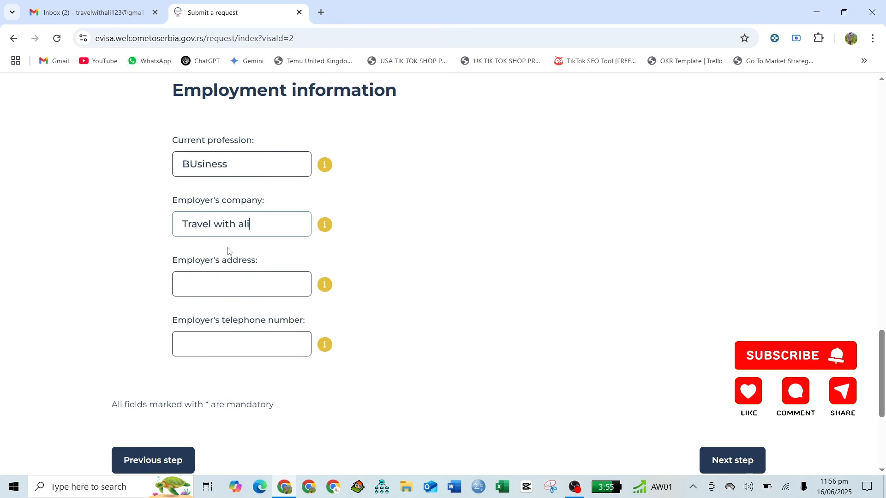
scroll(228, 250, down, 2)
click(223, 210)
text(Lahore)
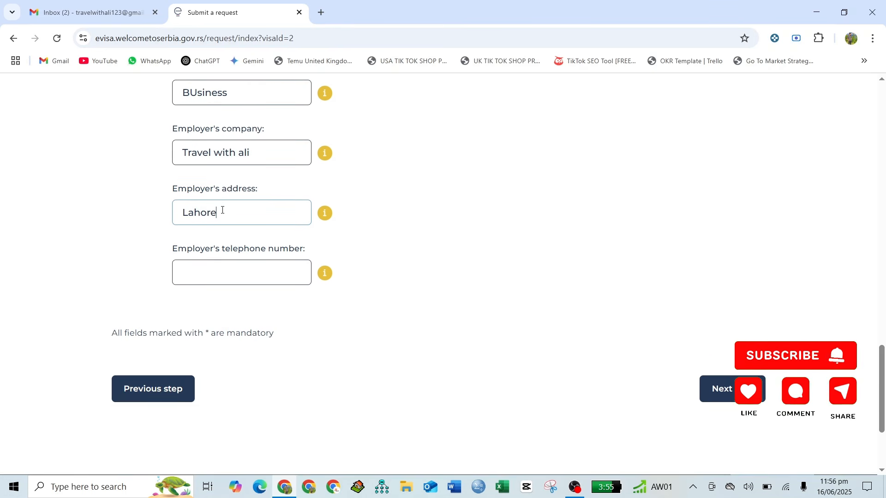
scroll(223, 211, down, 1)
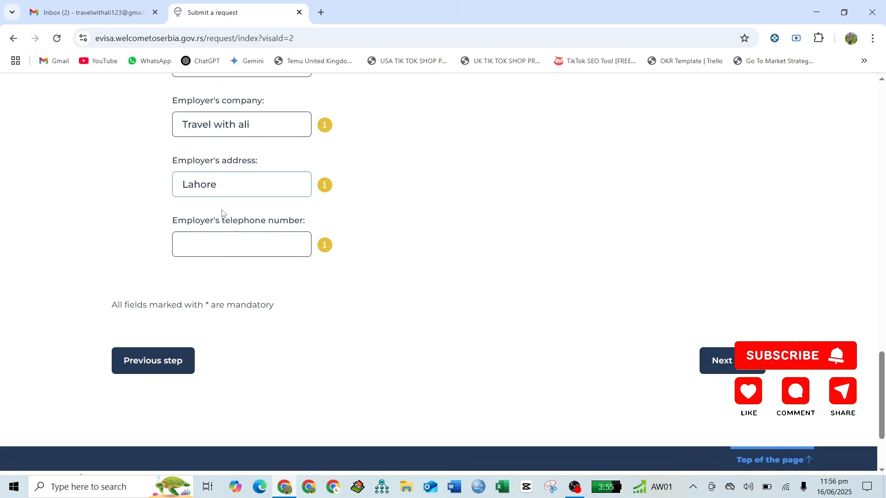
click(227, 250)
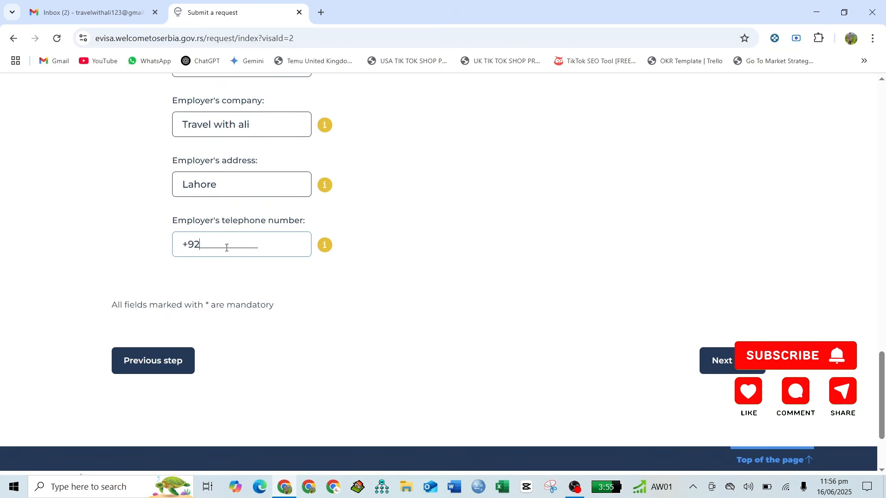
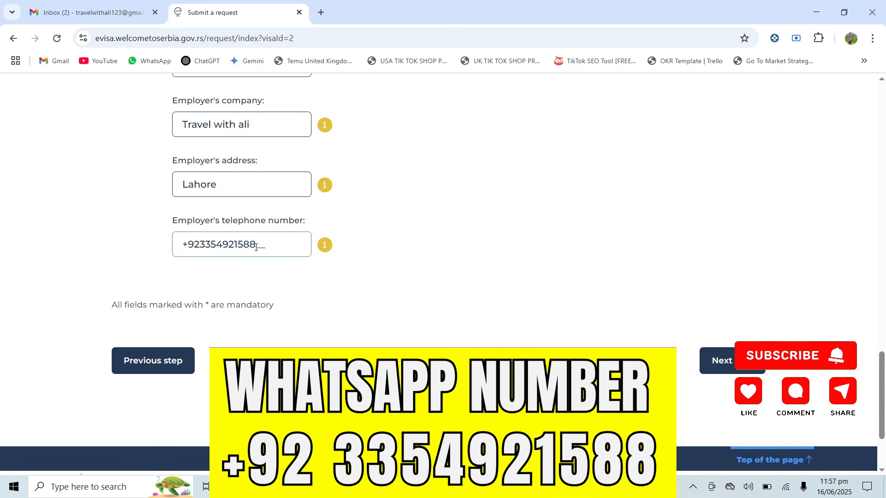
scroll(256, 247, down, 2)
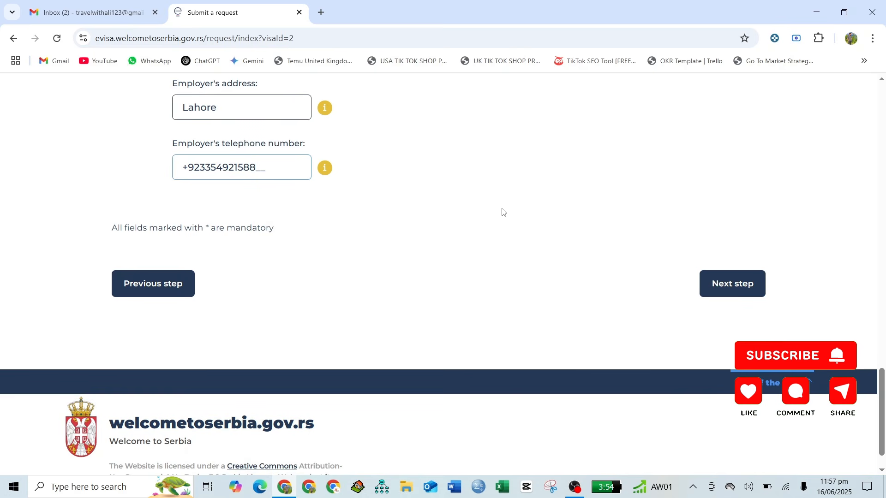
- Continue to travel documents, choose National passport, and enter the passport's document number
click(743, 283)
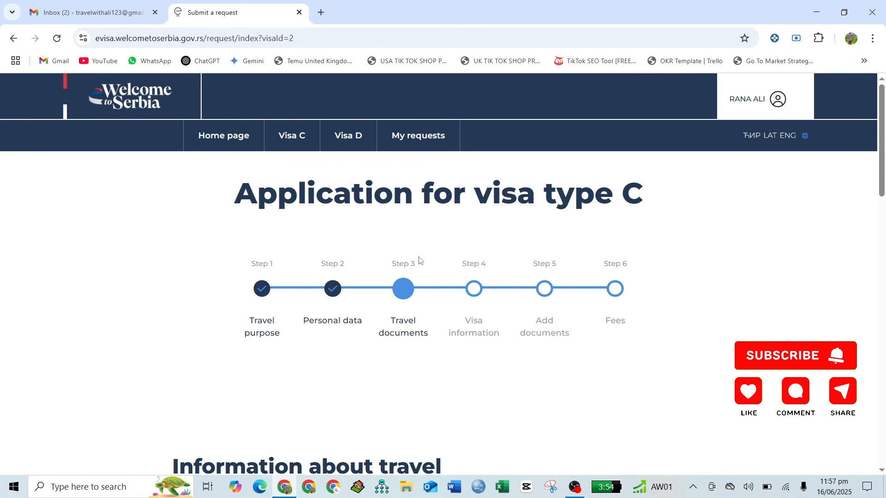
scroll(418, 261, down, 3)
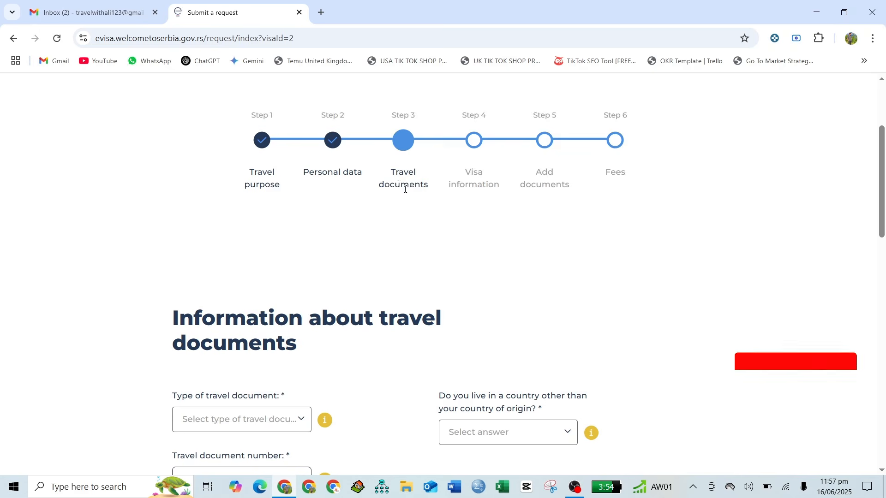
scroll(431, 215, down, 5)
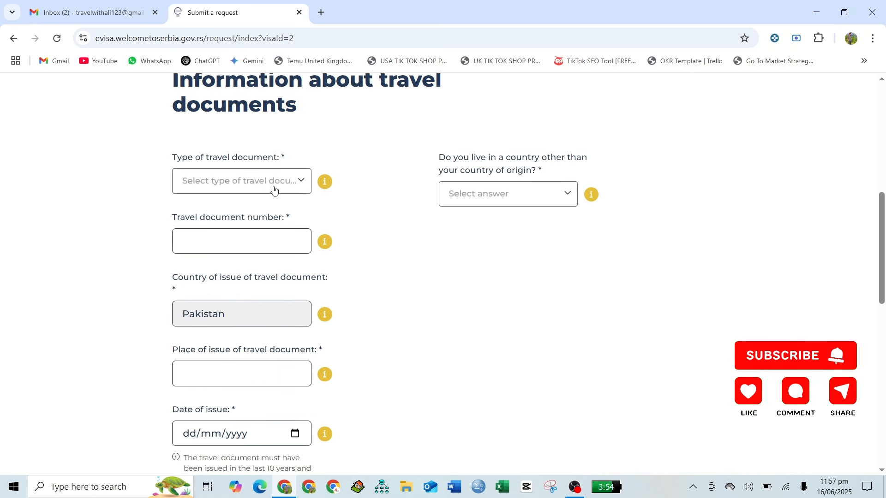
click(274, 189)
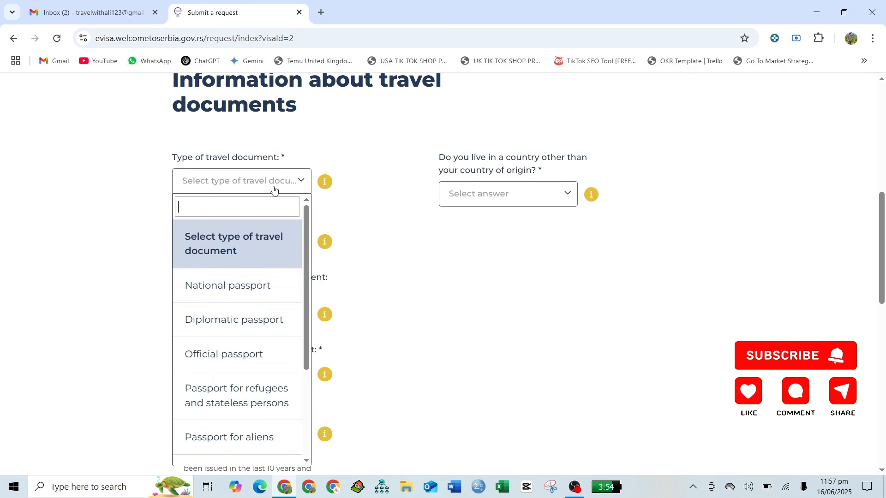
click(221, 289)
click(233, 242)
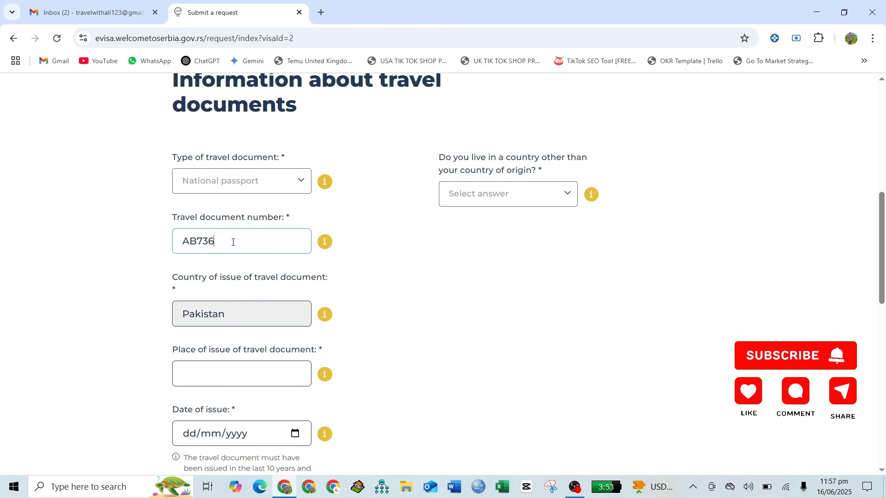
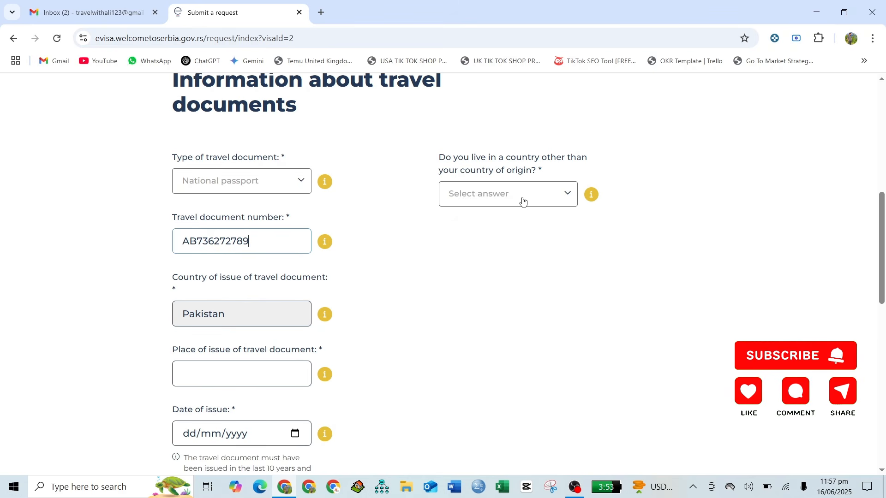
- Answer No to living in another country and set place of issue to 'pAKISTAN'
click(523, 201)
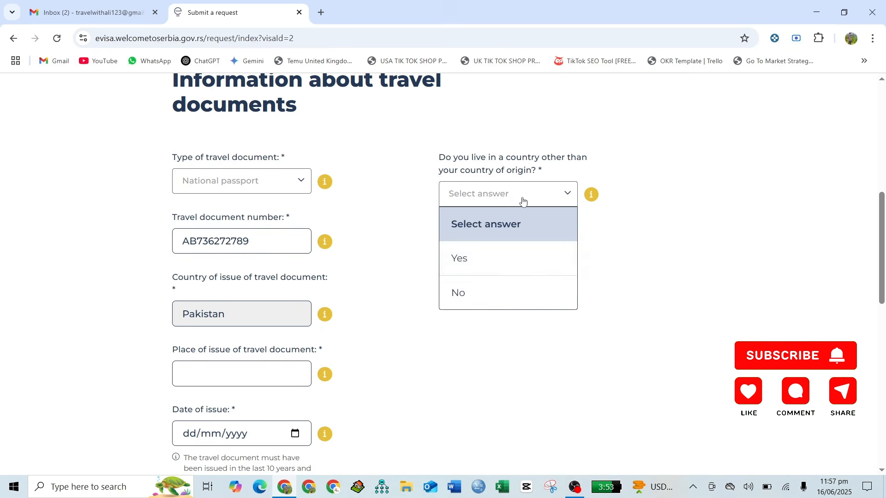
click(493, 299)
scroll(374, 298, down, 3)
scroll(373, 298, down, 1)
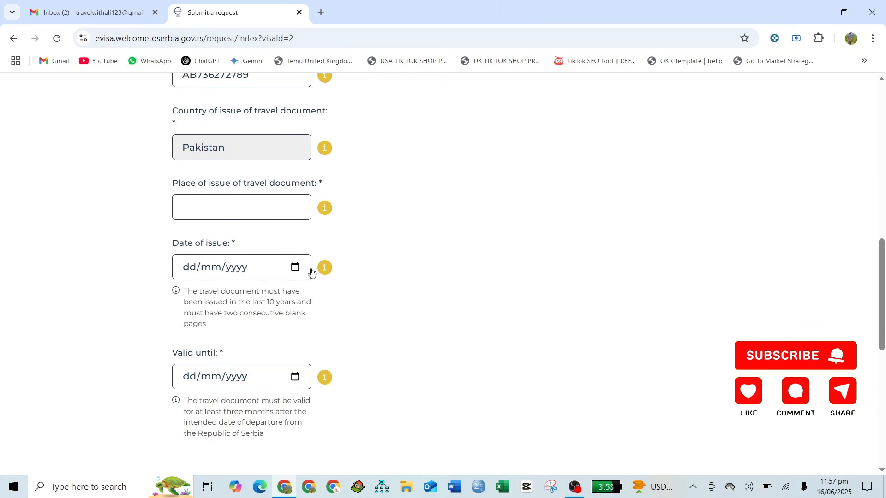
click(245, 214)
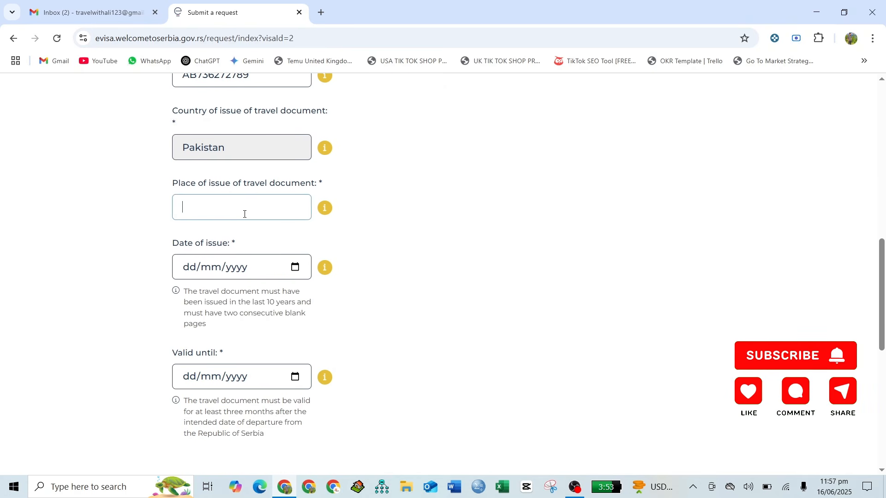
text(pAK)
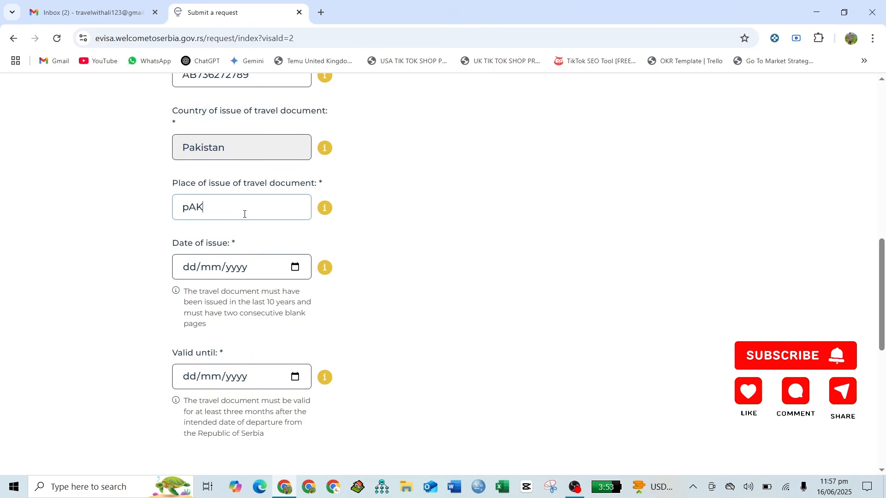
text(ISTAN)
scroll(244, 214, down, 3)
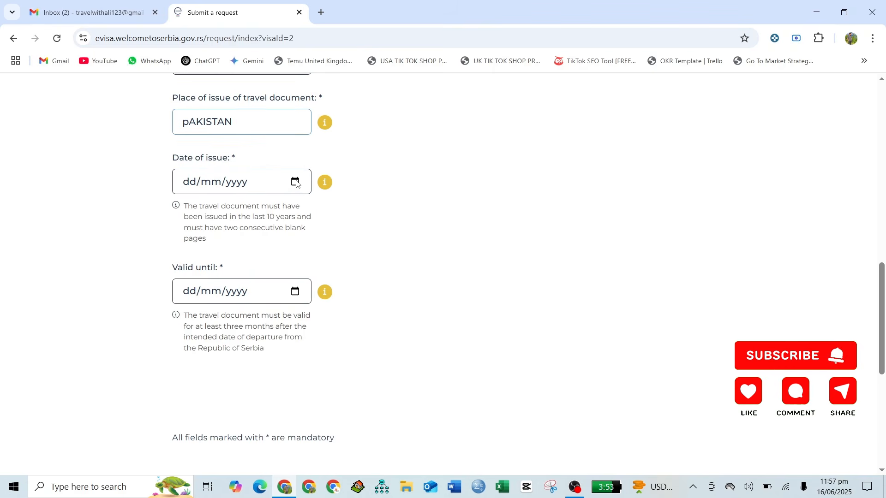
- Set the passport's date of issue to 01/01/2024
click(295, 182)
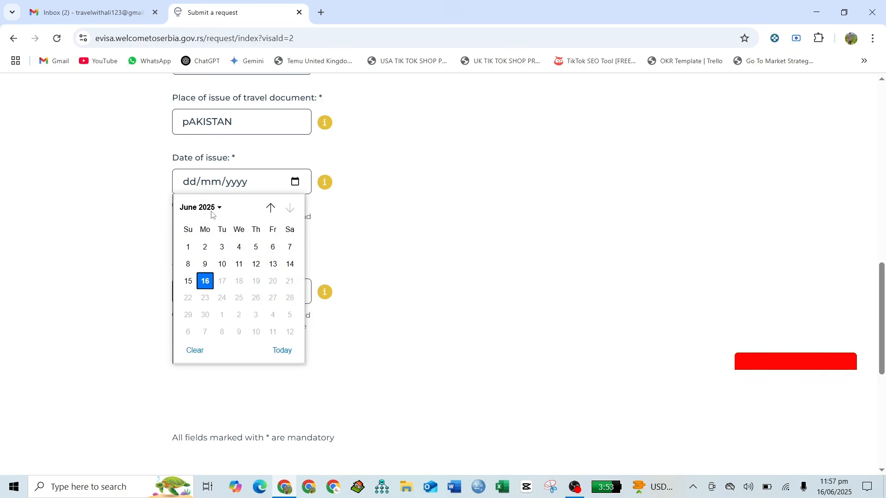
click(211, 208)
click(212, 273)
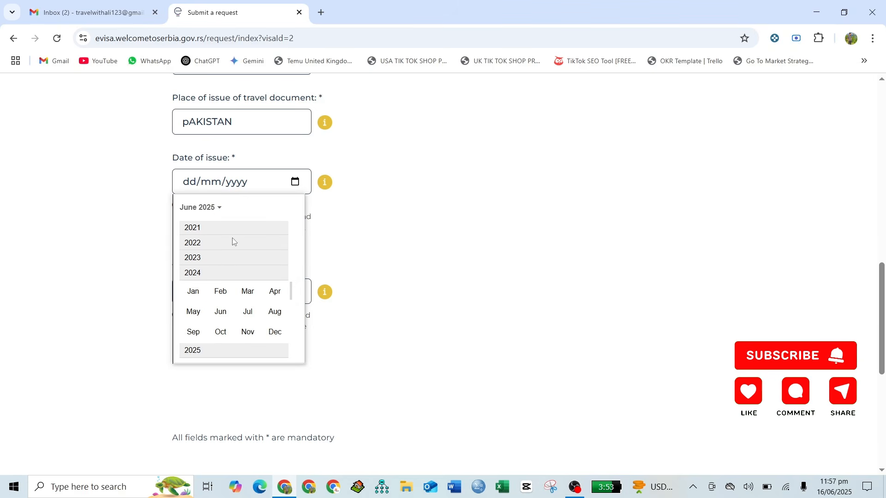
click(193, 296)
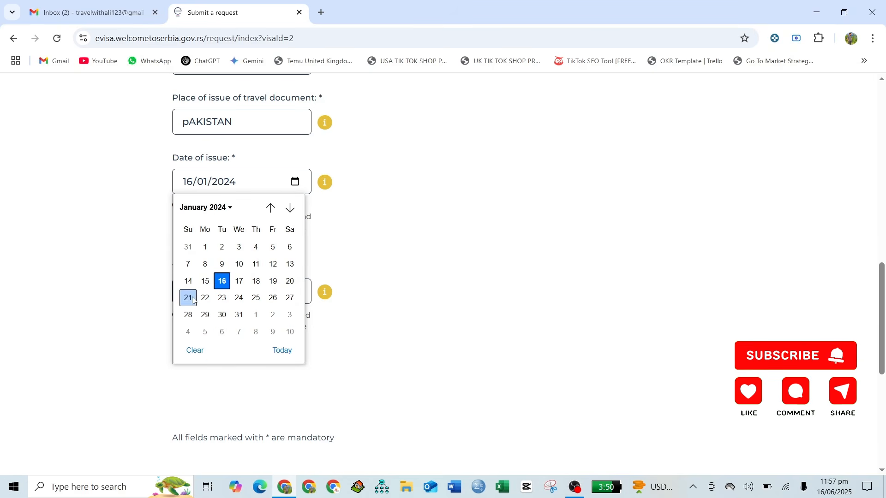
click(205, 247)
- Set the passport's valid-until date to 01/01/2029 and continue to visa information
click(295, 290)
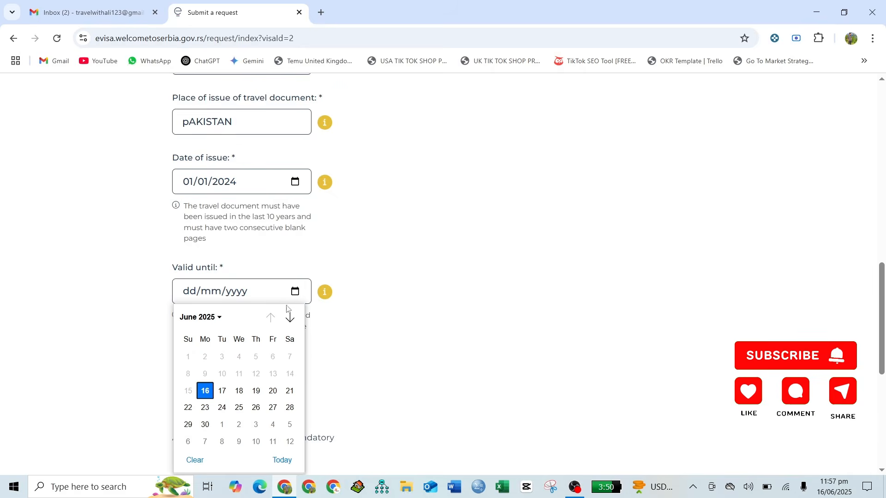
click(217, 318)
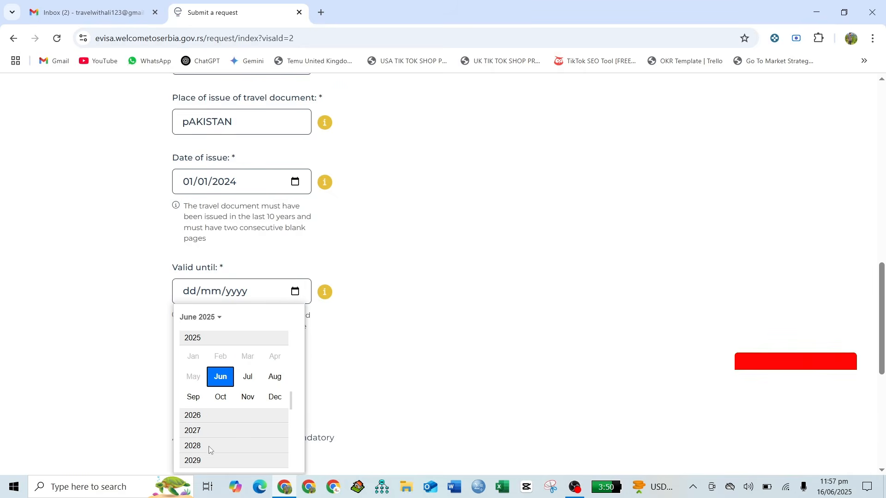
click(209, 459)
click(205, 359)
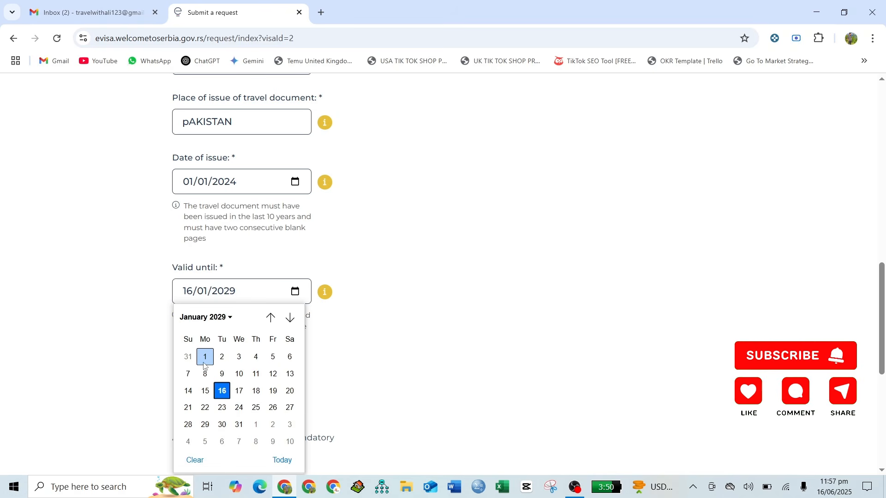
click(206, 356)
scroll(318, 337, down, 1)
scroll(317, 337, down, 3)
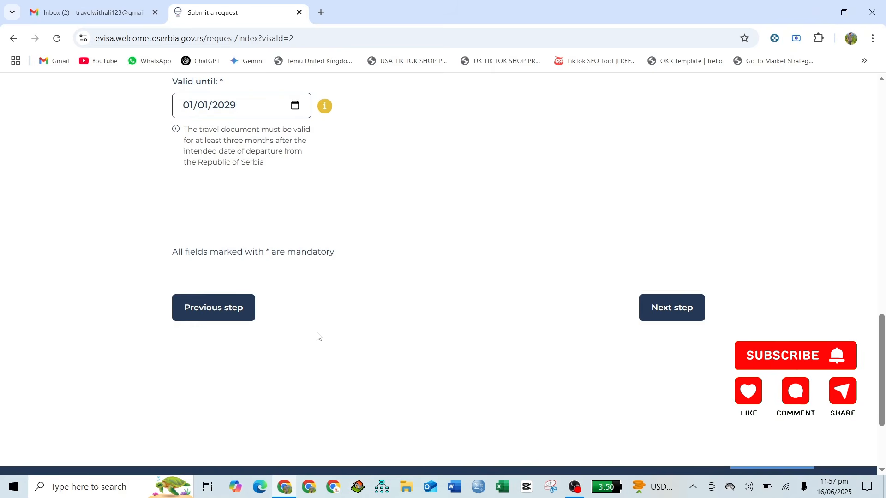
click(684, 311)
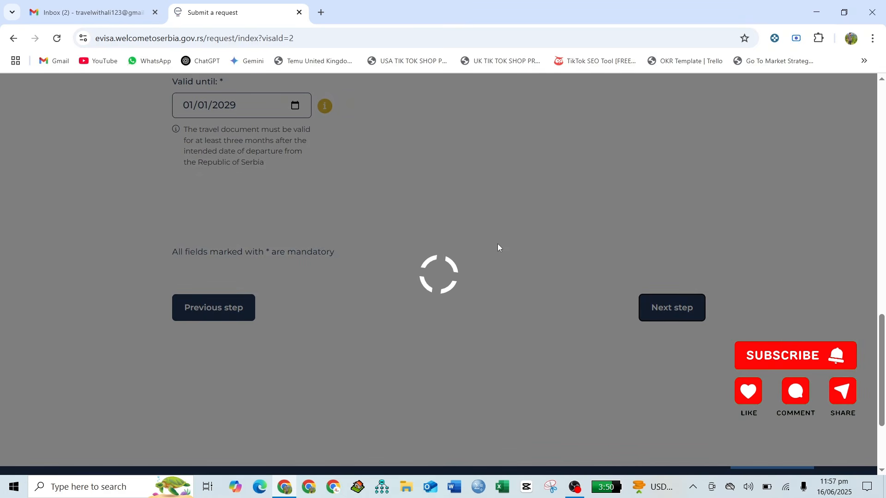
- Set the arrival date to 26/06/2025 and the departure date to 30/06/2025
scroll(498, 248, down, 10)
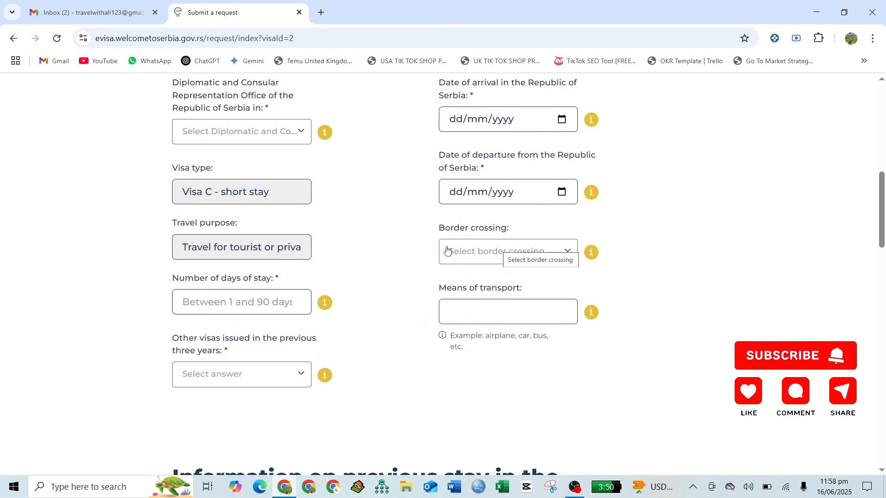
click(562, 120)
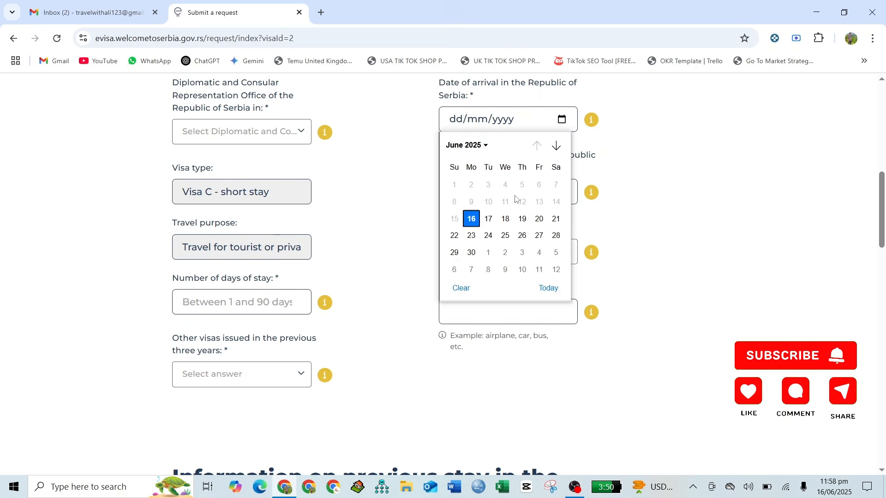
click(525, 235)
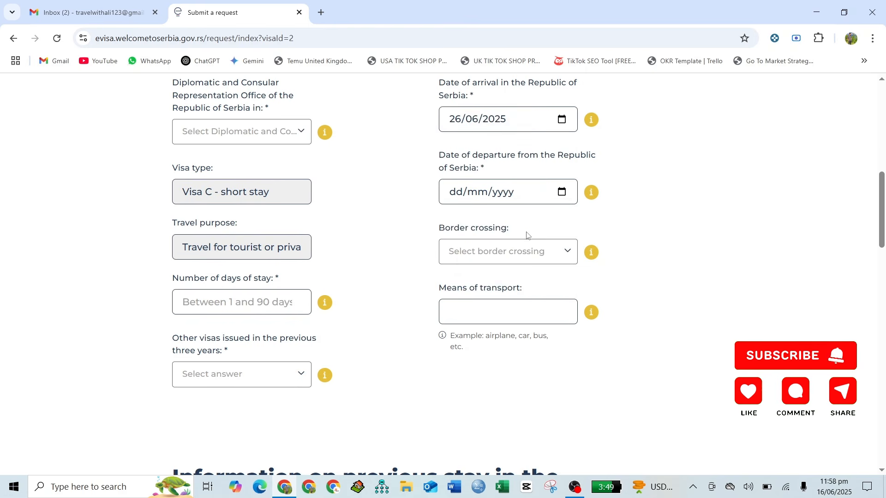
click(561, 192)
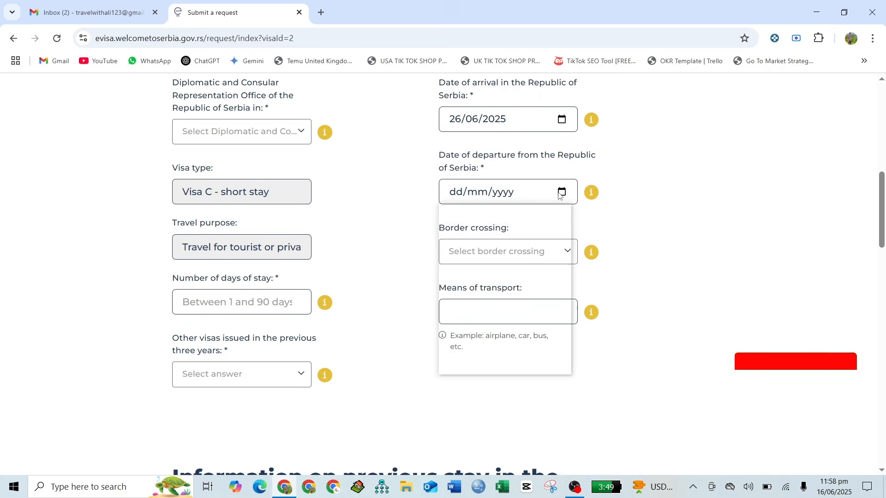
click(472, 327)
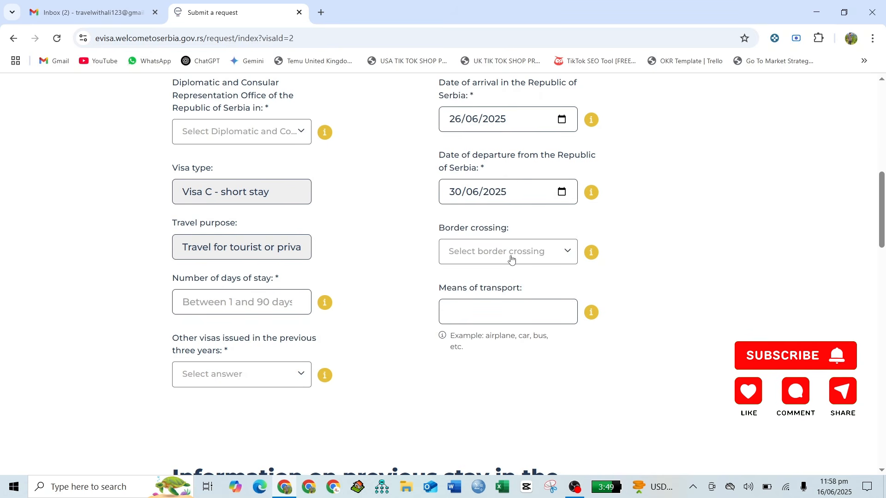
- Enter means of transport 'bY AIR' and answer No to other visas in three years
scroll(513, 253, down, 1)
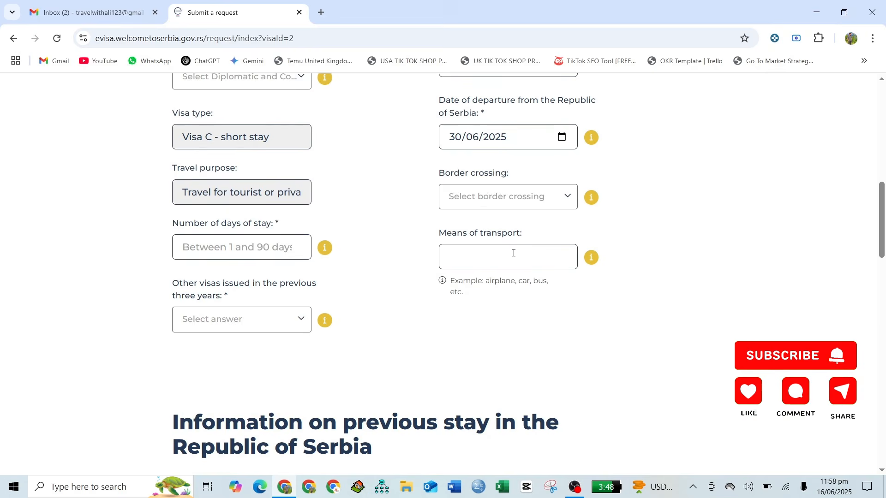
click(512, 254)
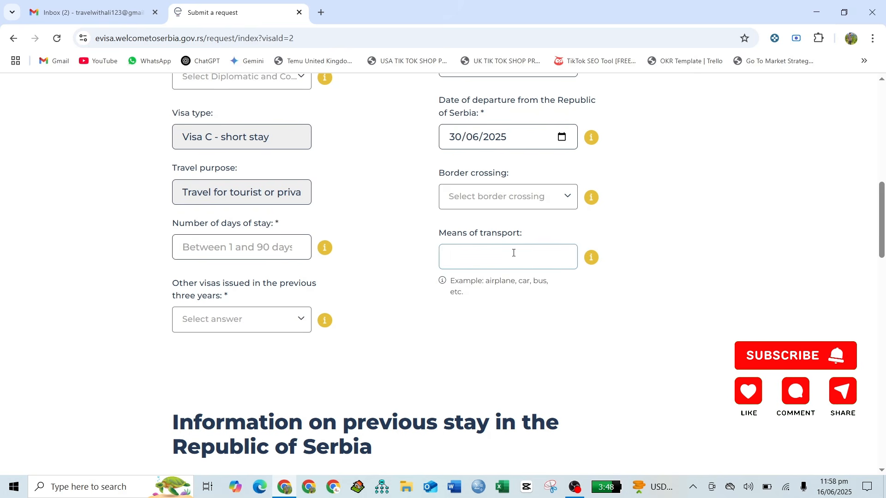
text(bY AIR)
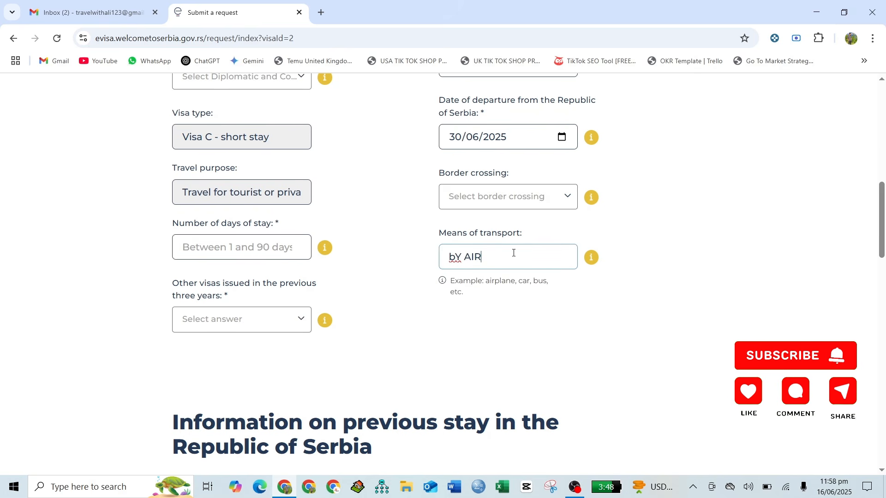
scroll(513, 253, down, 2)
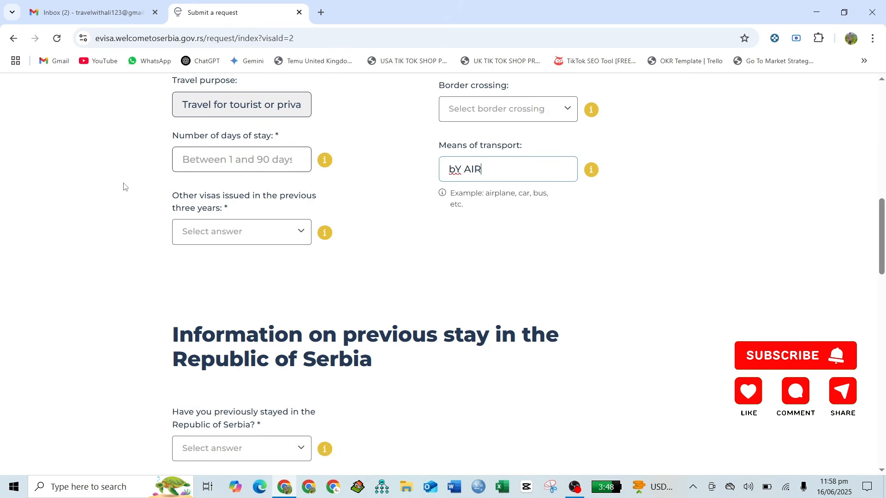
click(242, 242)
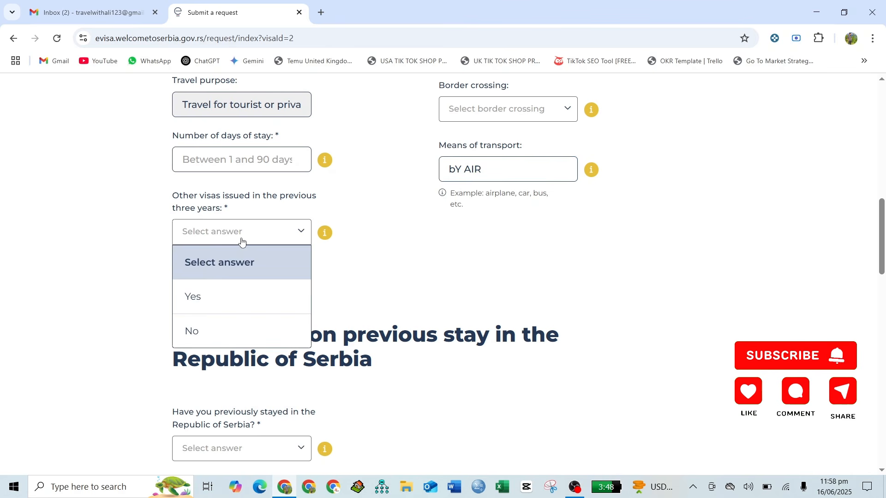
click(218, 341)
- Choose TEHRAN as the diplomatic office
scroll(360, 270, up, 6)
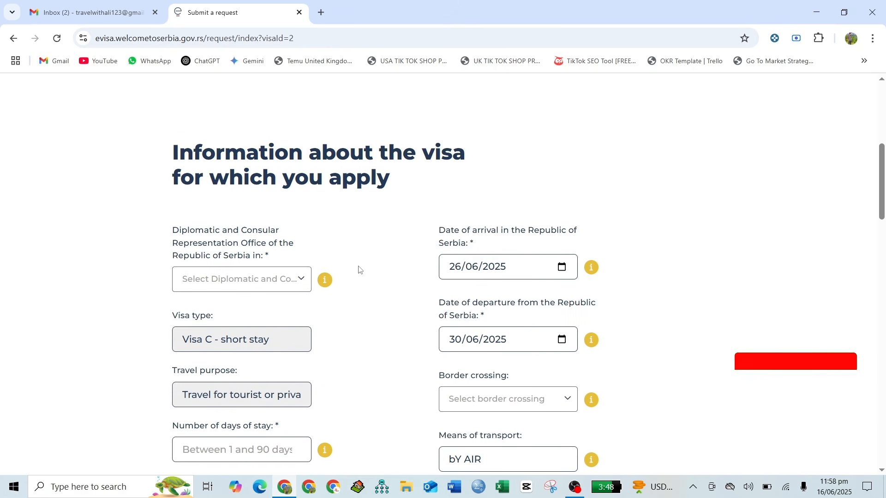
scroll(358, 269, down, 1)
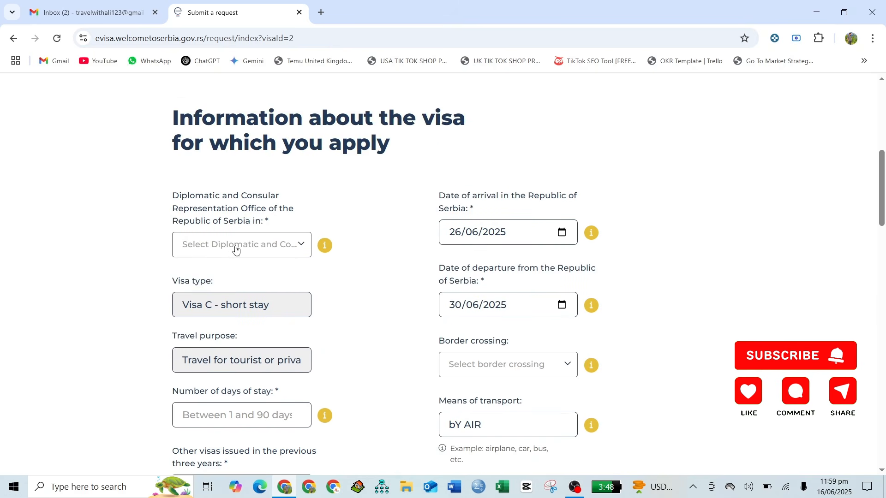
click(234, 248)
text(TEH)
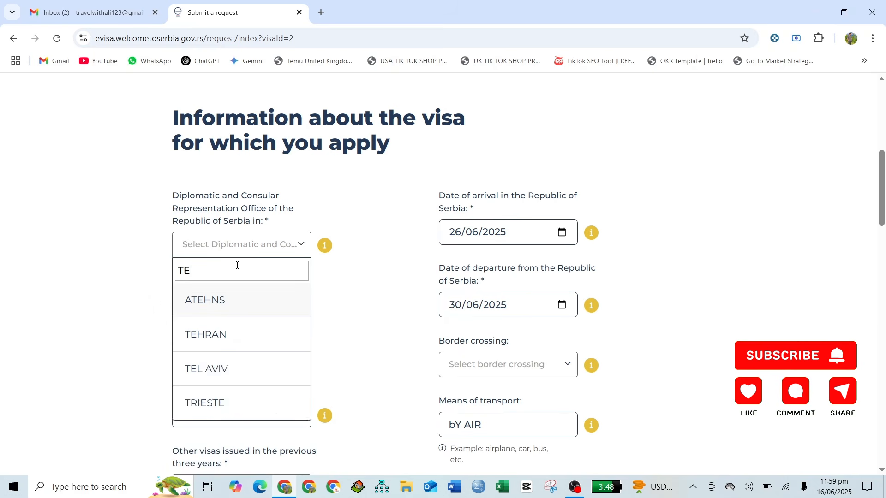
click(236, 344)
- Answer No to having previously stayed in Serbia
scroll(397, 317, down, 10)
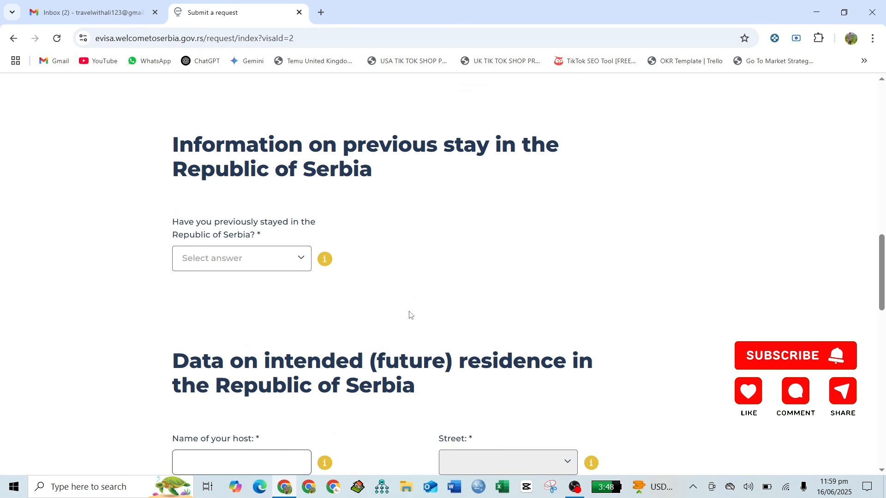
click(251, 258)
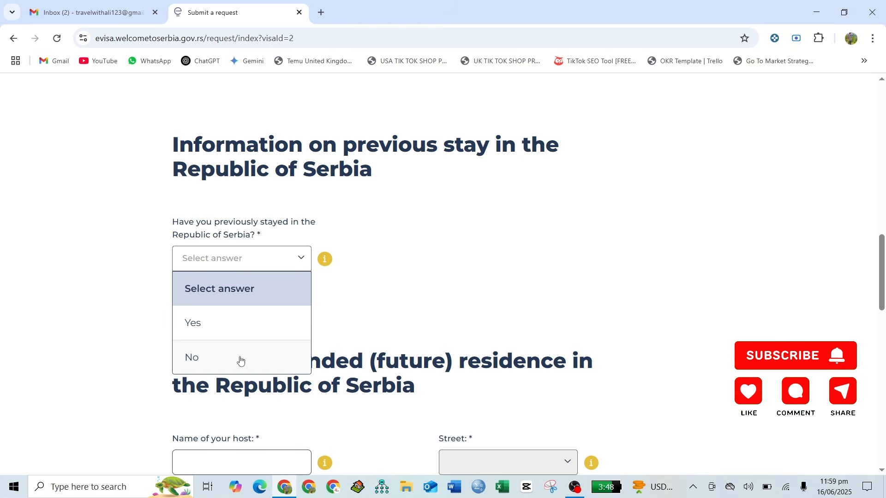
click(240, 360)
scroll(454, 263, up, 2)
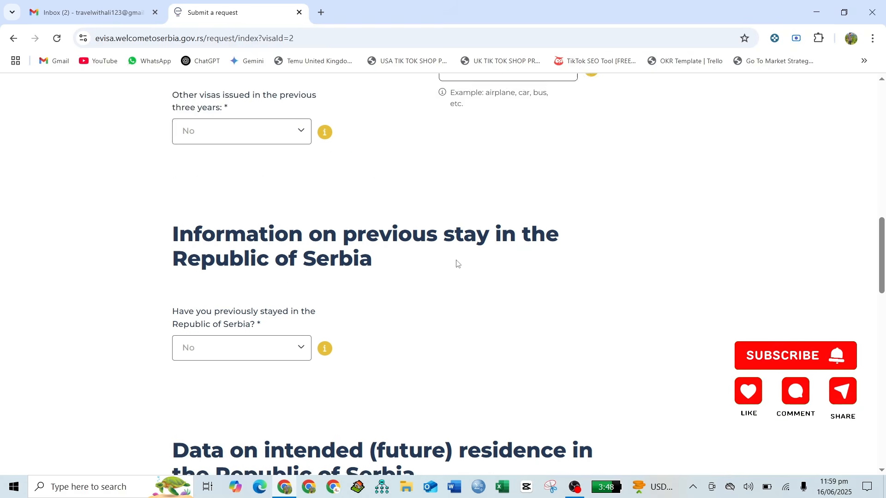
scroll(456, 262, down, 6)
- Enter host name 'HOTEL' and the host's telephone number
scroll(457, 261, down, 2)
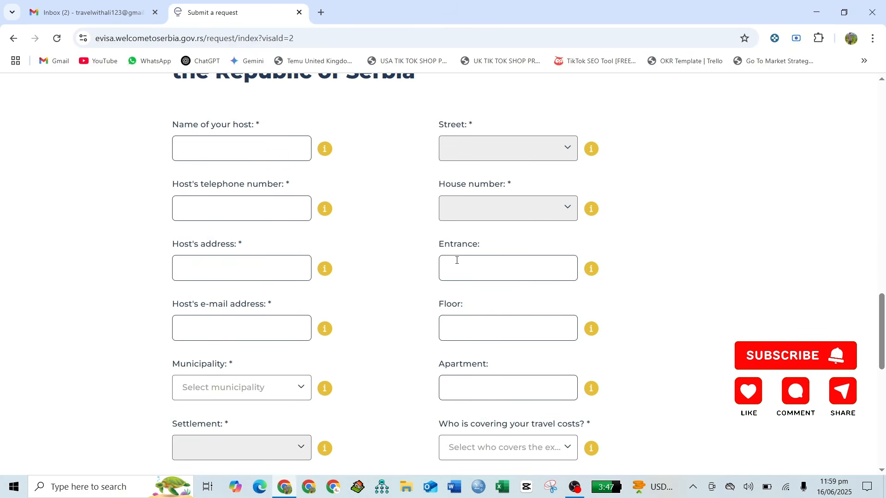
scroll(239, 158, up, 1)
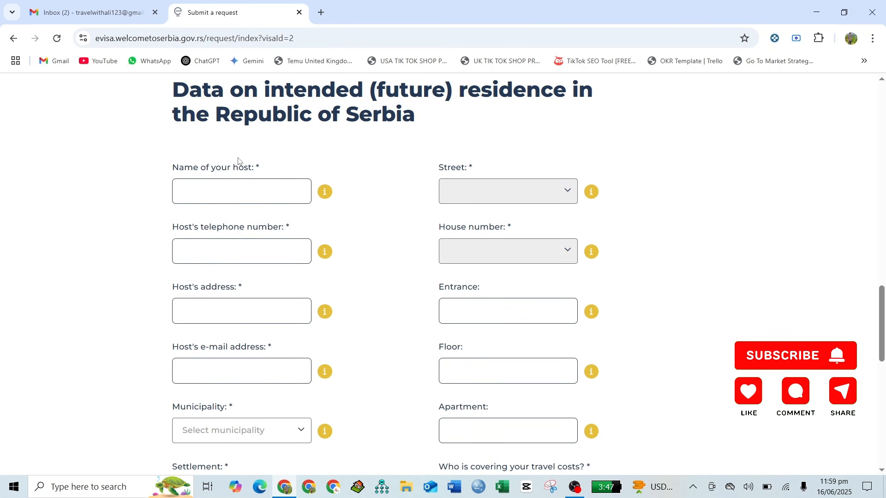
click(227, 202)
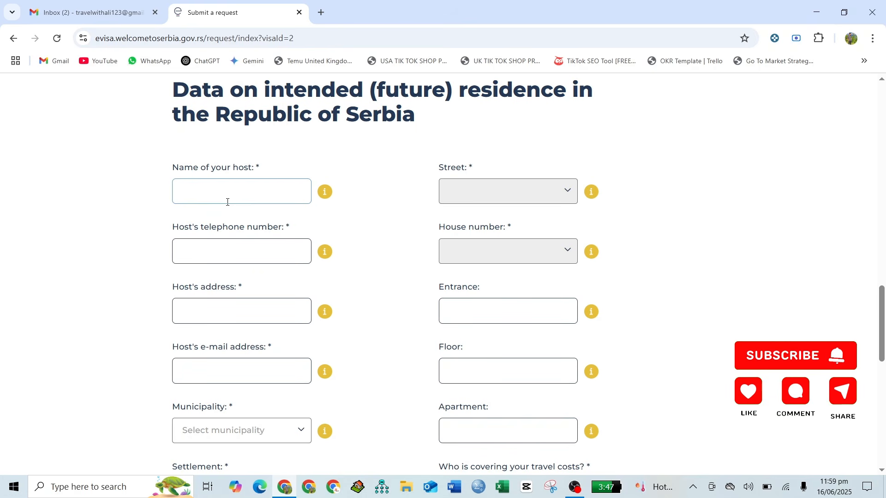
text(HOTEL)
scroll(227, 202, down, 1)
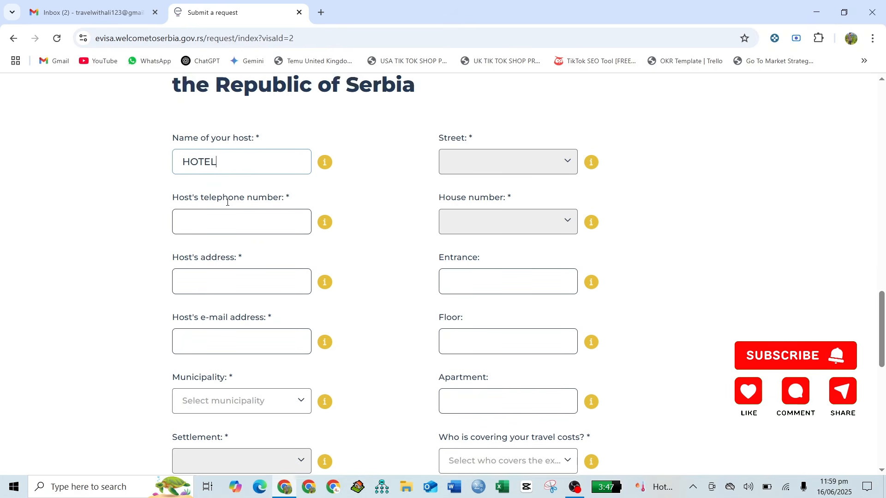
click(228, 202)
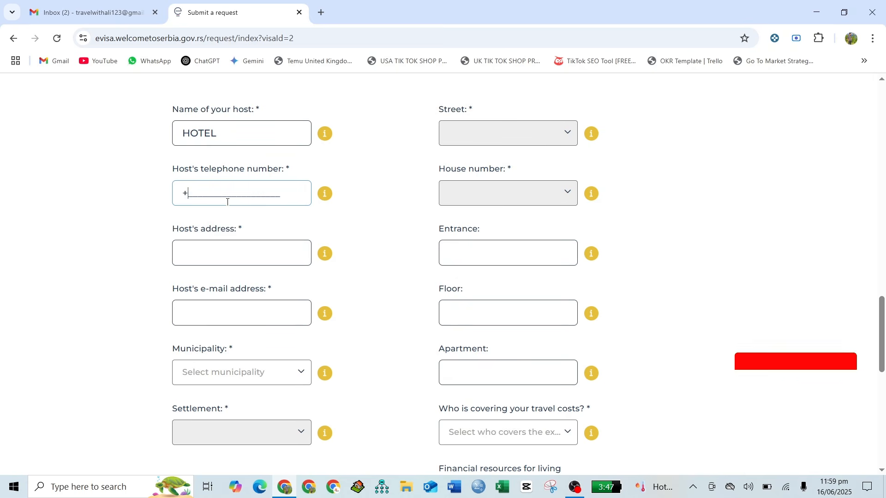
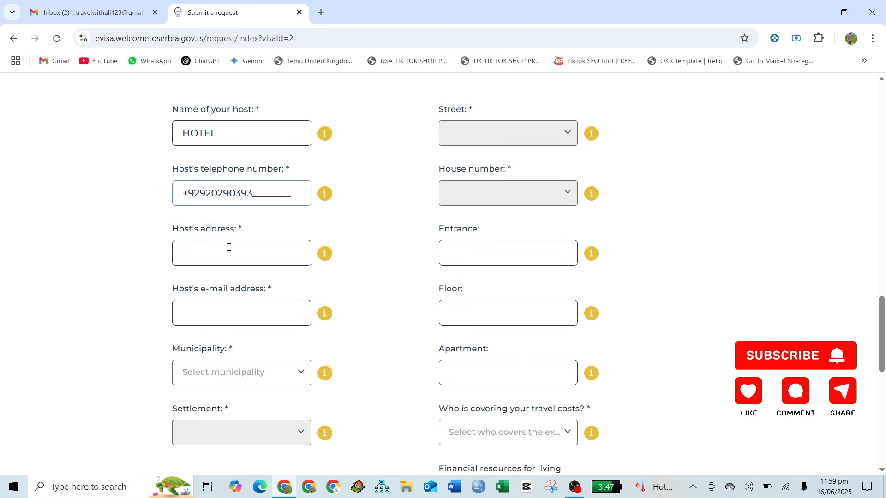
- Enter host address 'BELGRADE' and the host's e-mail address
click(228, 247)
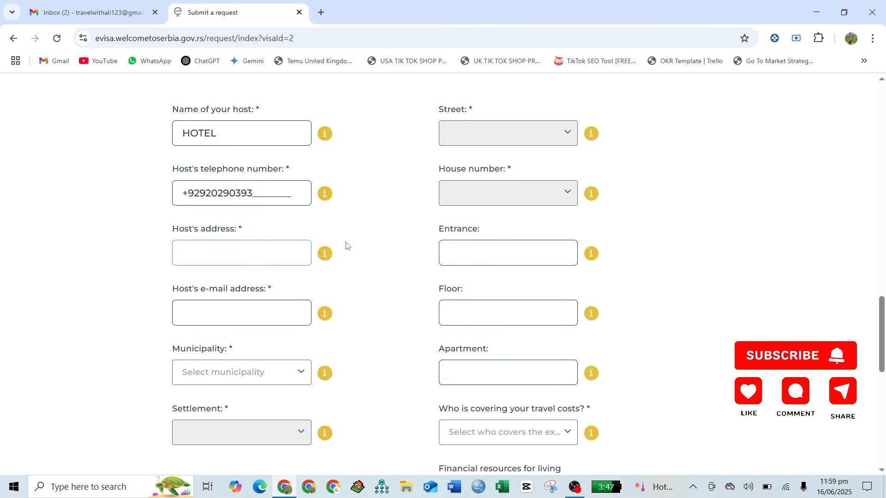
text(BELGRADE)
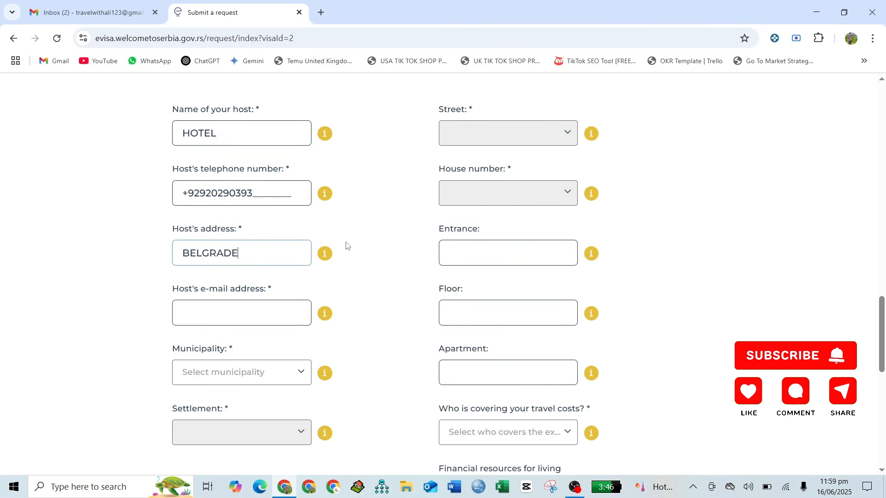
scroll(347, 246, down, 1)
click(227, 283)
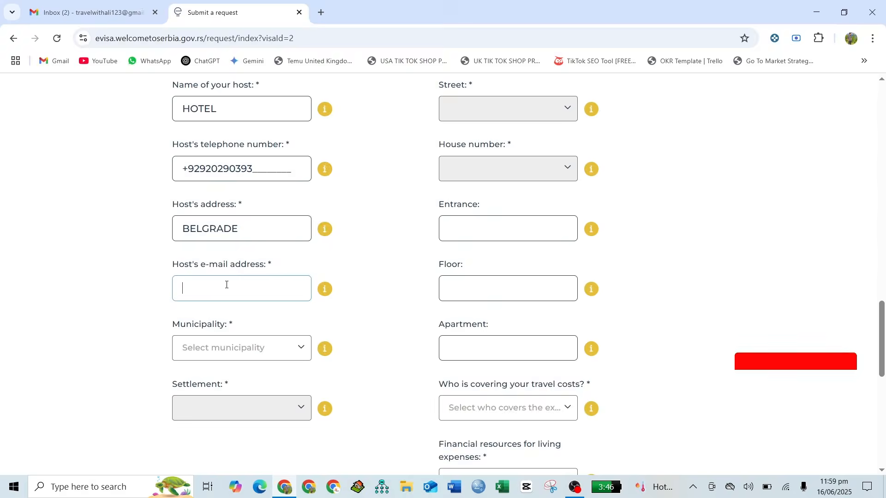
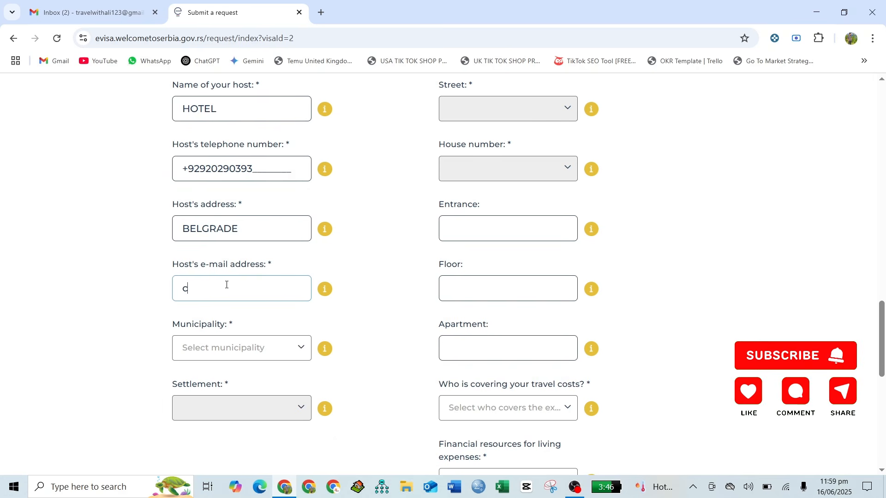
scroll(226, 285, down, 1)
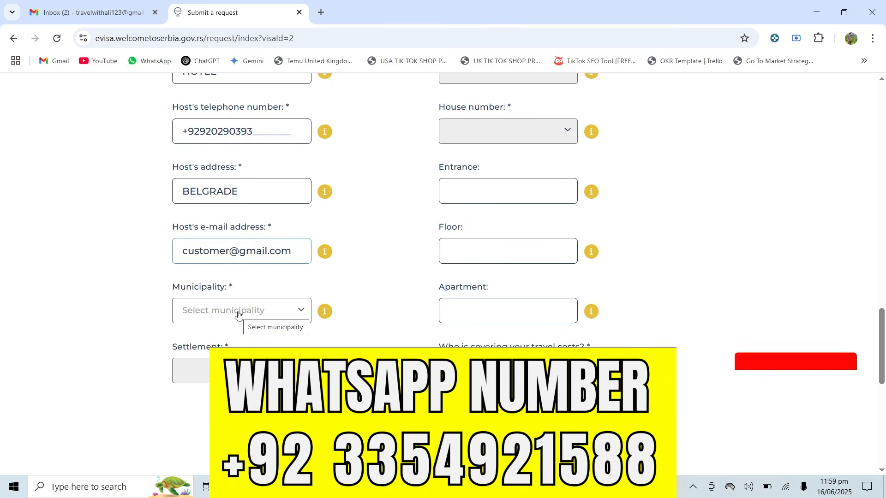
- Set the host's municipality and settlement both to ADA
click(238, 313)
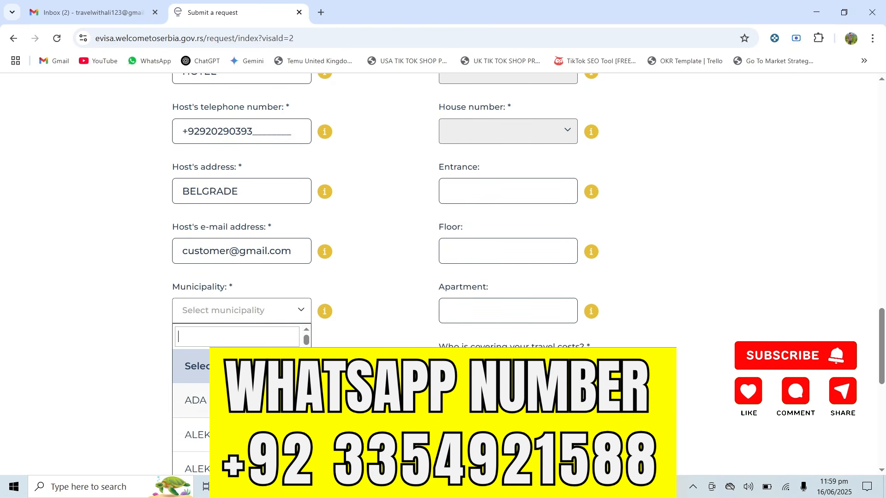
click(196, 400)
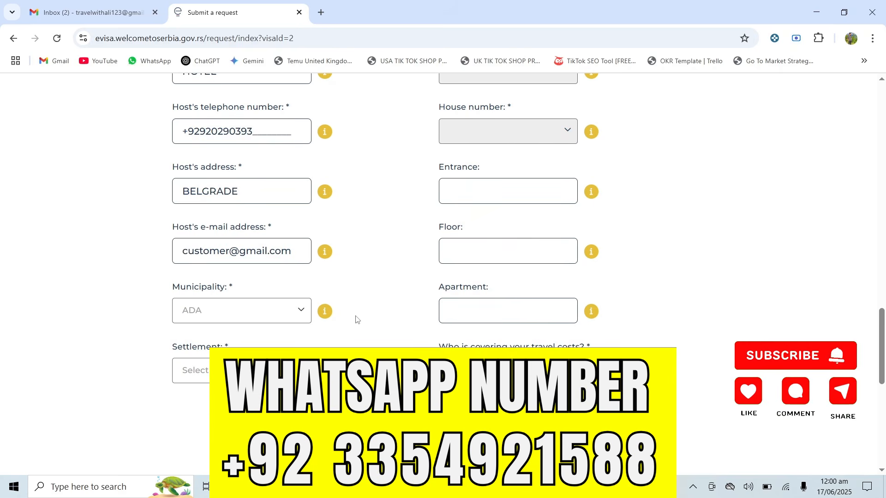
scroll(356, 319, down, 1)
click(221, 331)
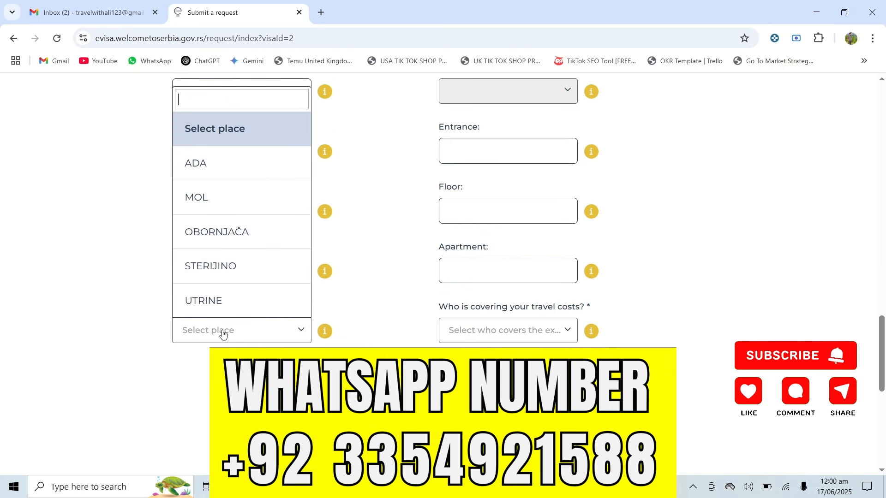
click(218, 165)
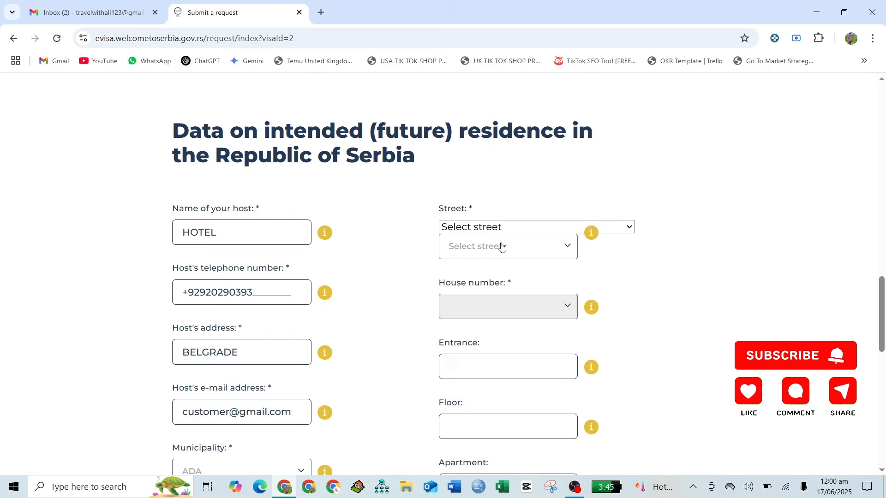
click(501, 247)
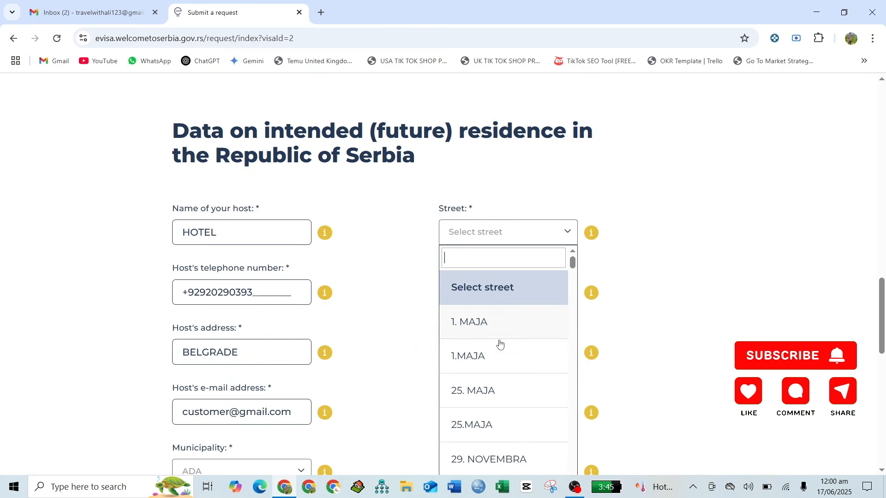
click(497, 359)
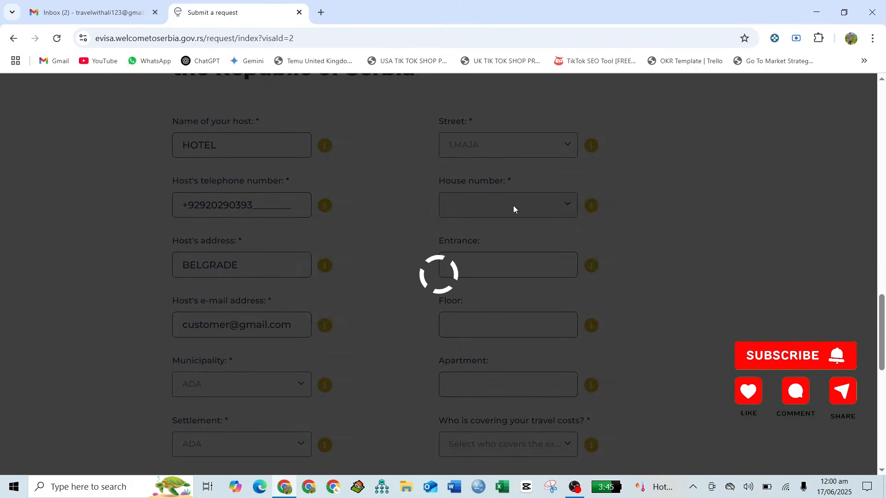
click(513, 205)
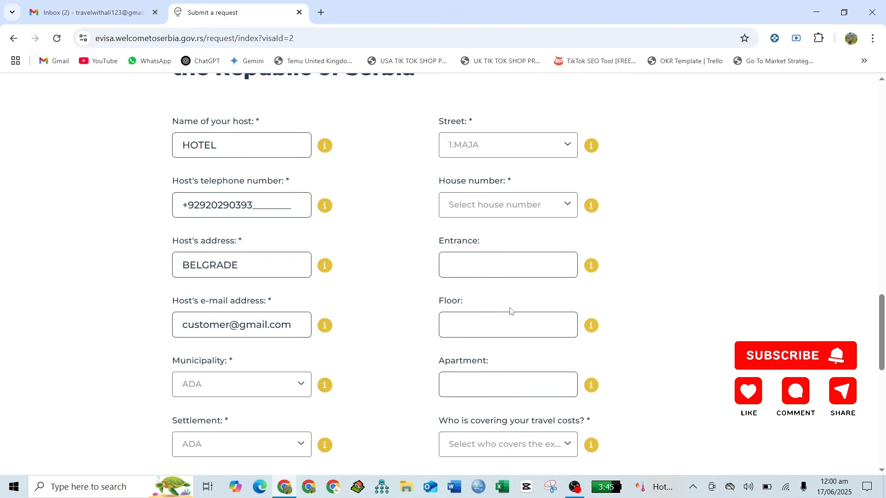
click(506, 206)
click(502, 317)
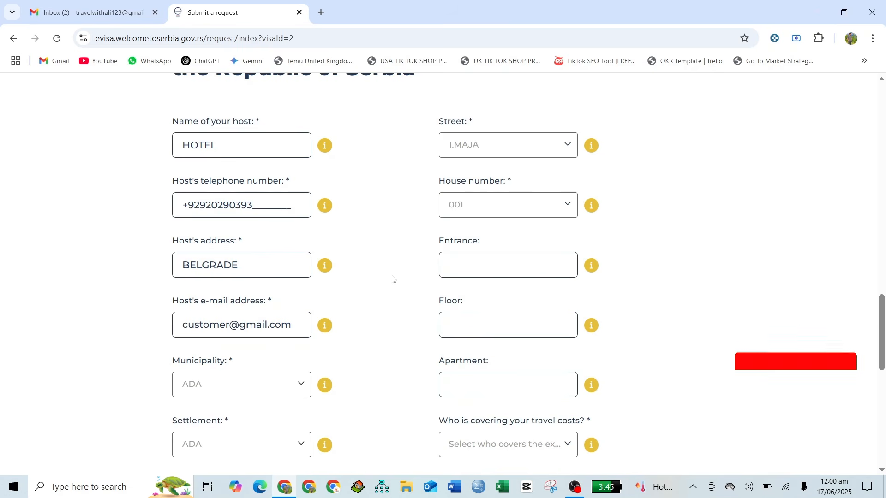
scroll(393, 279, down, 3)
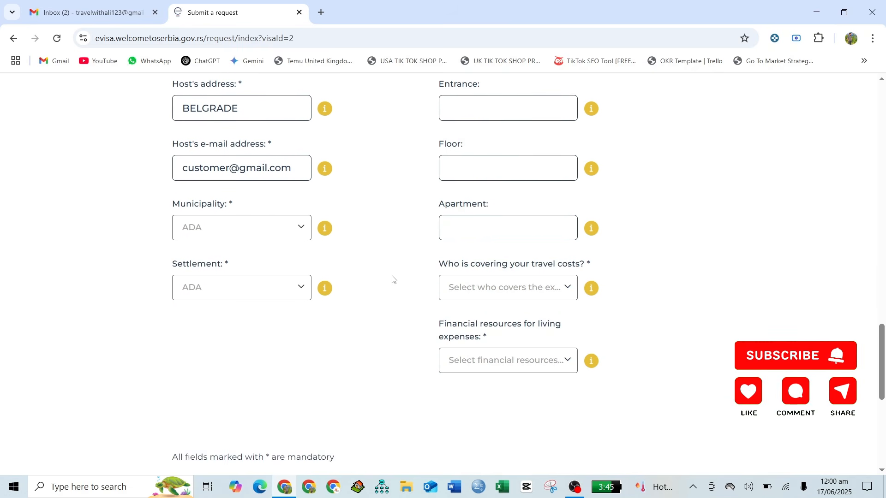
scroll(392, 279, down, 1)
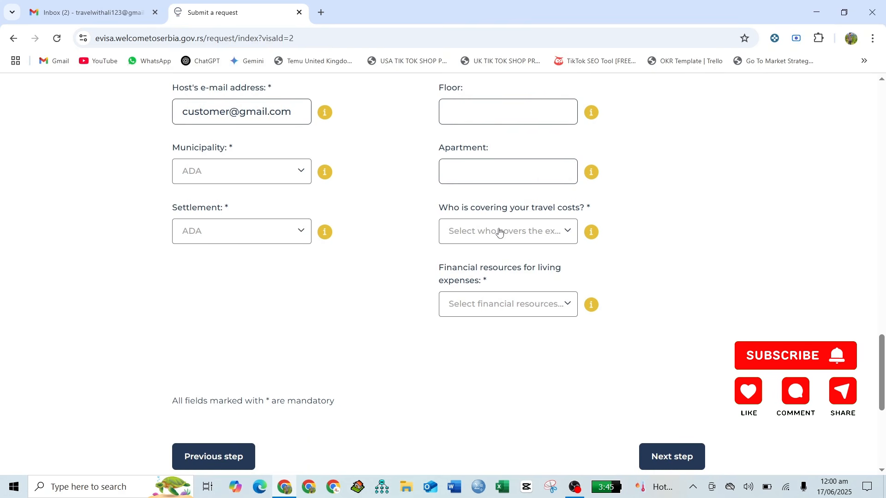
- Choose Visa applicant for travel costs and Cash for living-expense resources
click(499, 231)
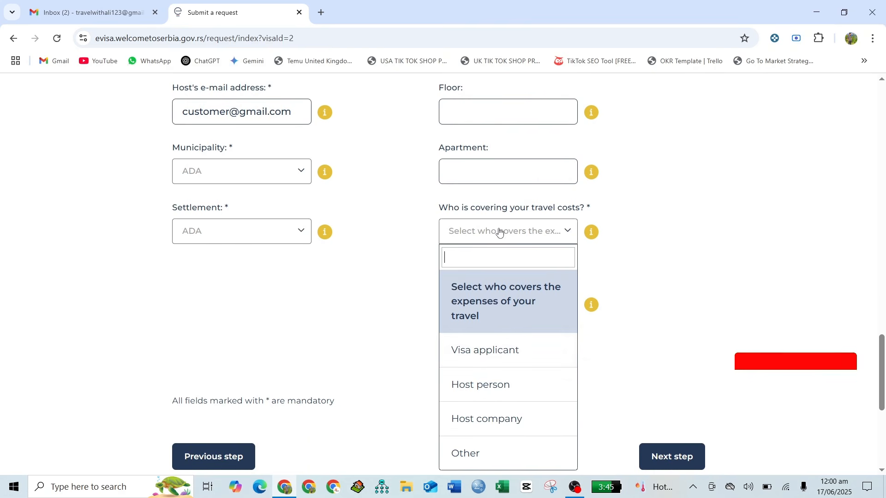
click(479, 366)
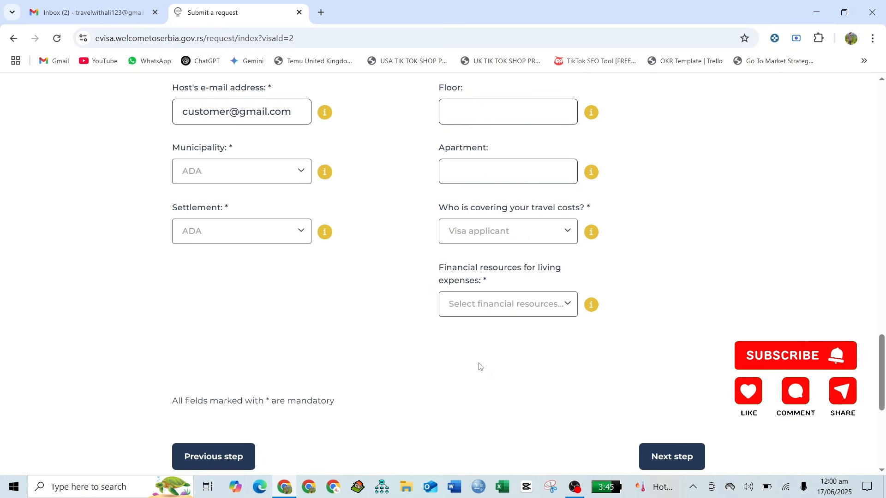
scroll(487, 365, down, 1)
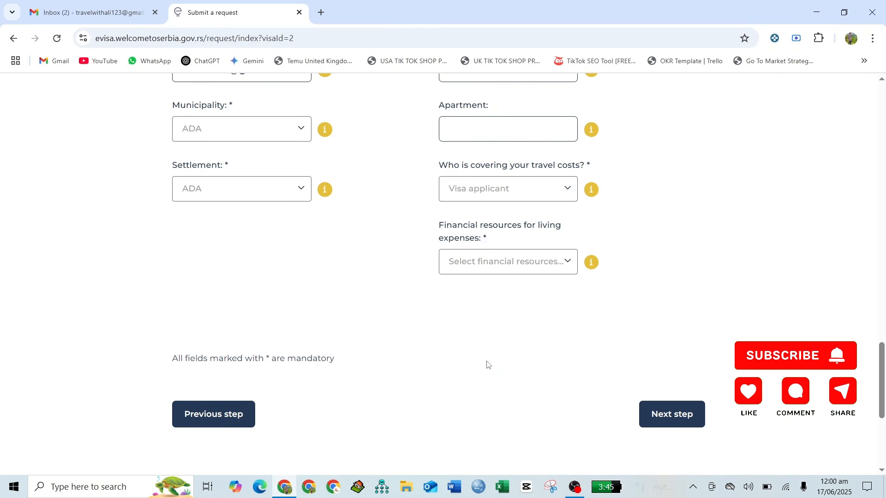
click(487, 270)
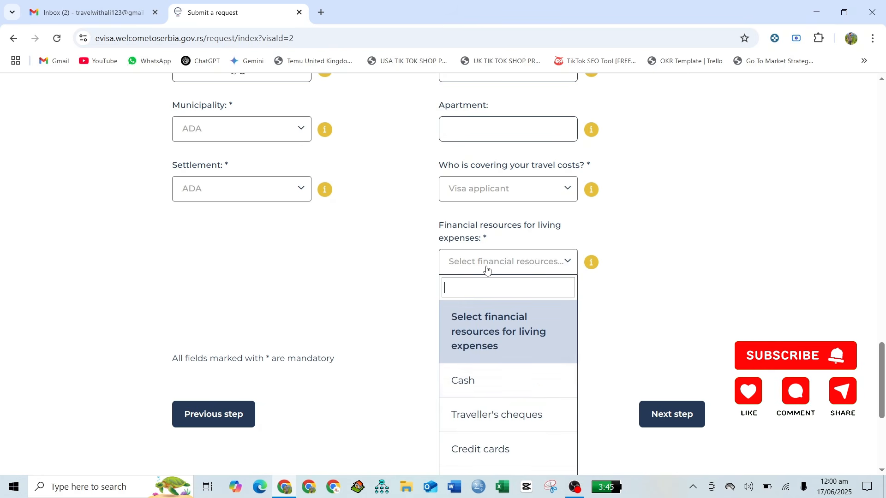
click(483, 392)
scroll(419, 366, down, 3)
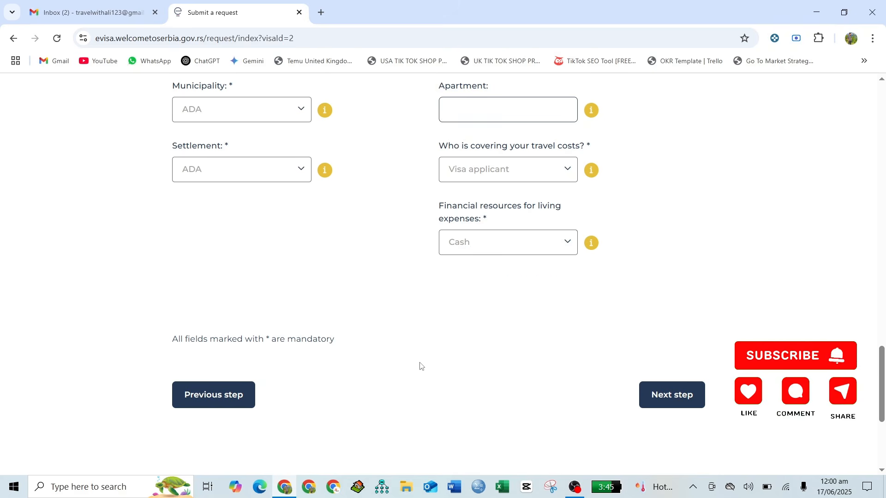
- Move to the Add documents step and attach PASSPORTS ALL.pdf as the passport's first page
click(669, 302)
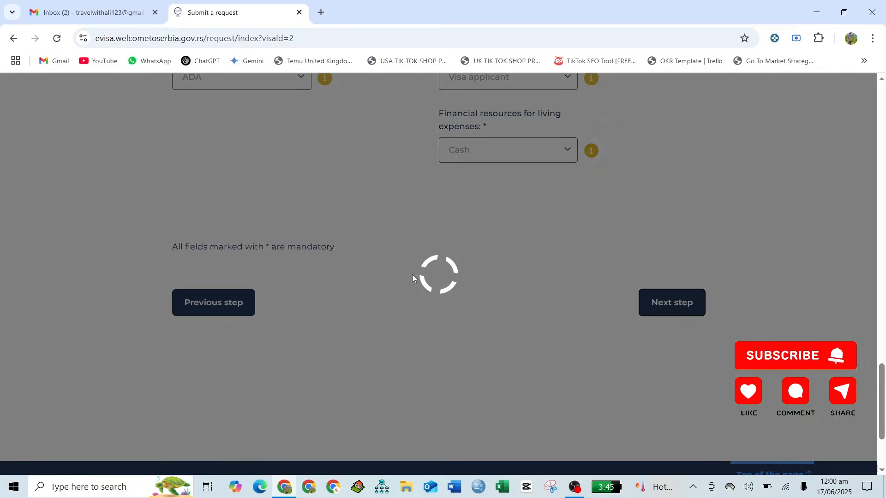
scroll(431, 191, down, 5)
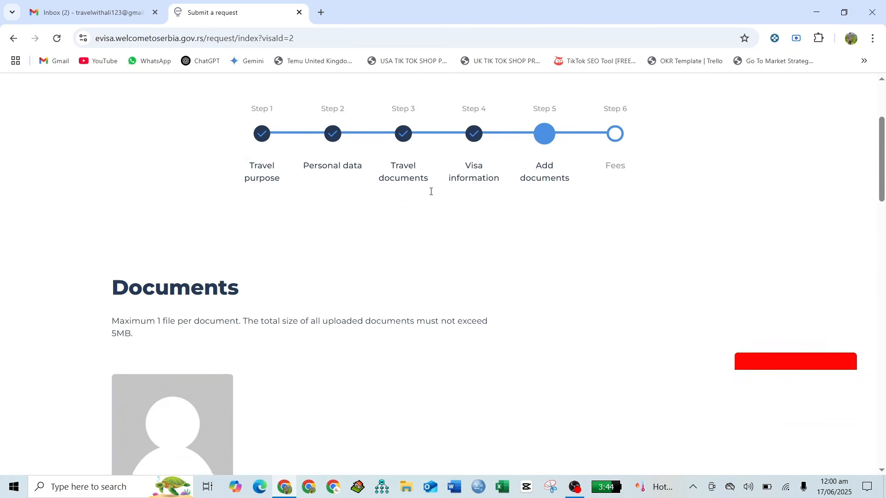
scroll(431, 194, down, 1)
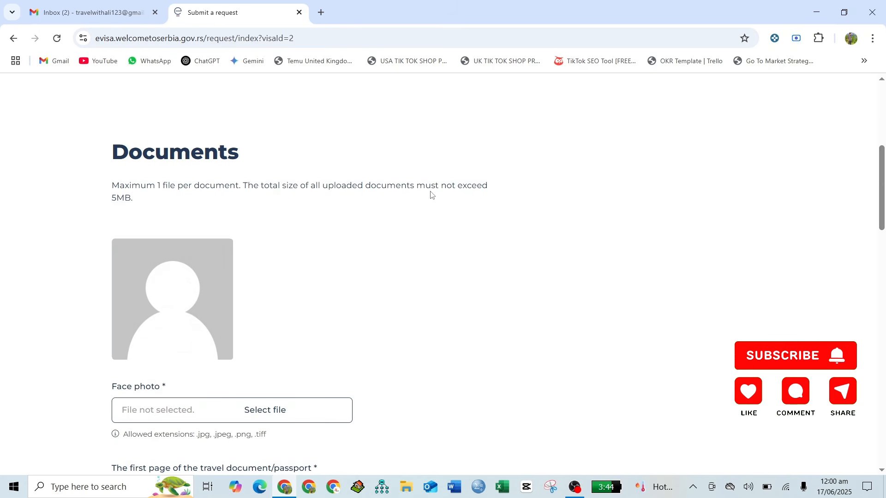
scroll(431, 195, down, 4)
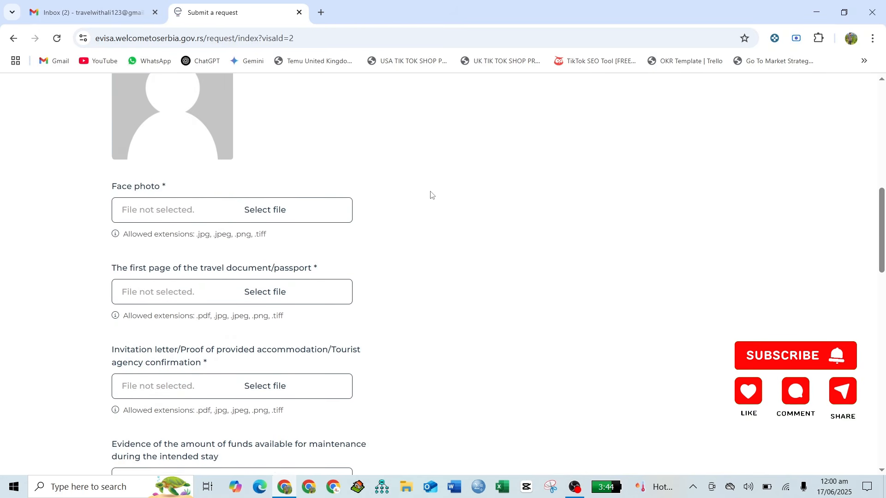
scroll(431, 195, down, 2)
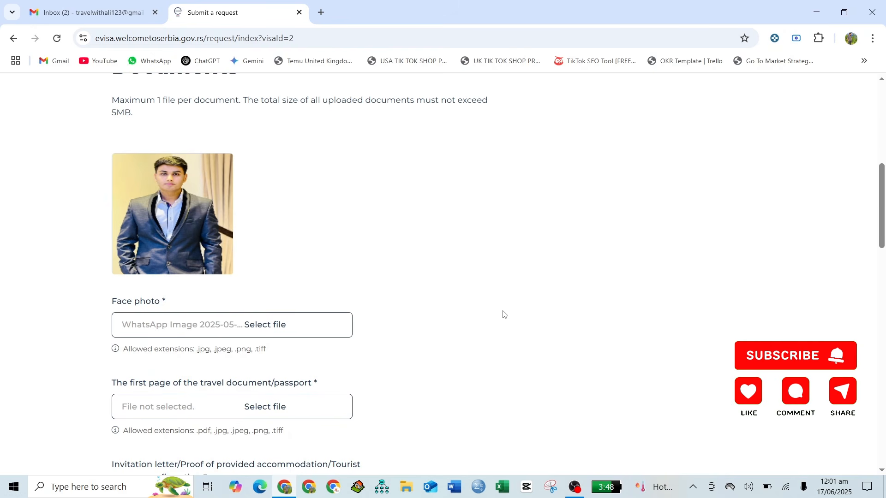
scroll(503, 315, down, 5)
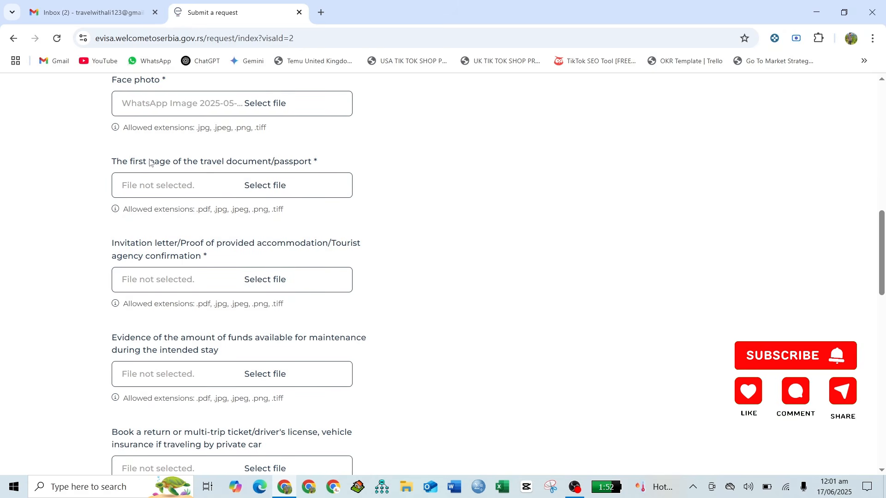
click(263, 185)
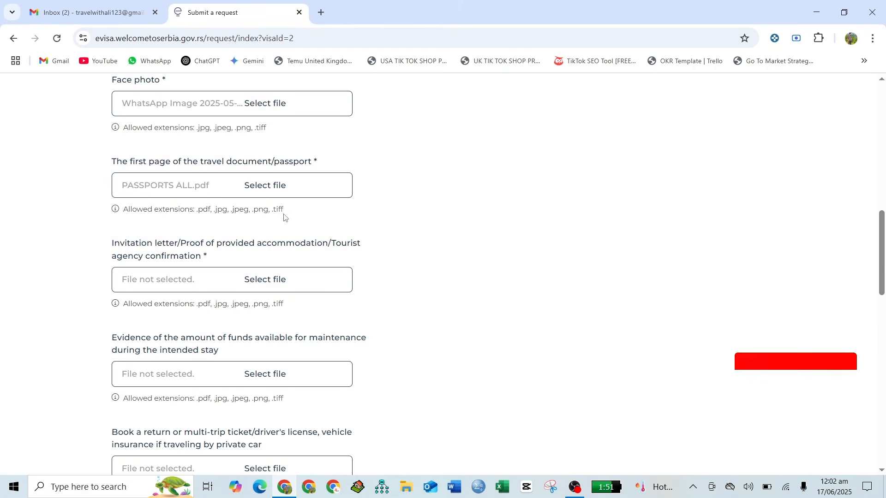
scroll(285, 218, down, 1)
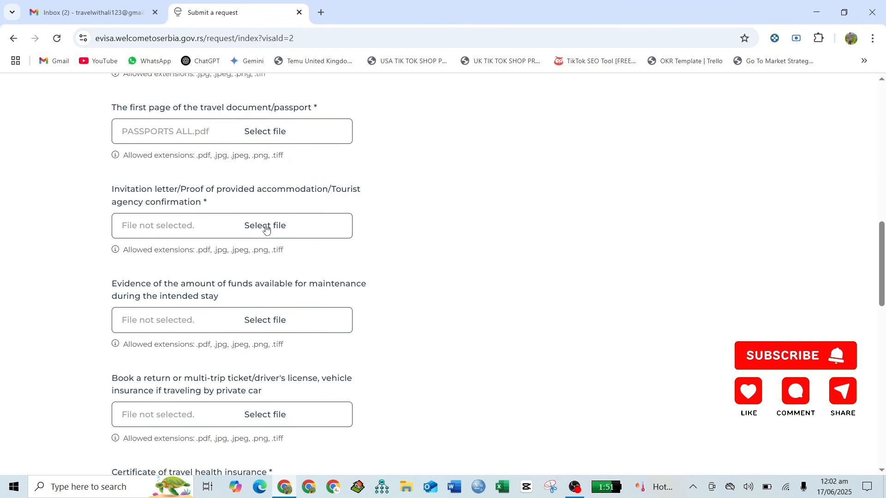
scroll(266, 230, down, 1)
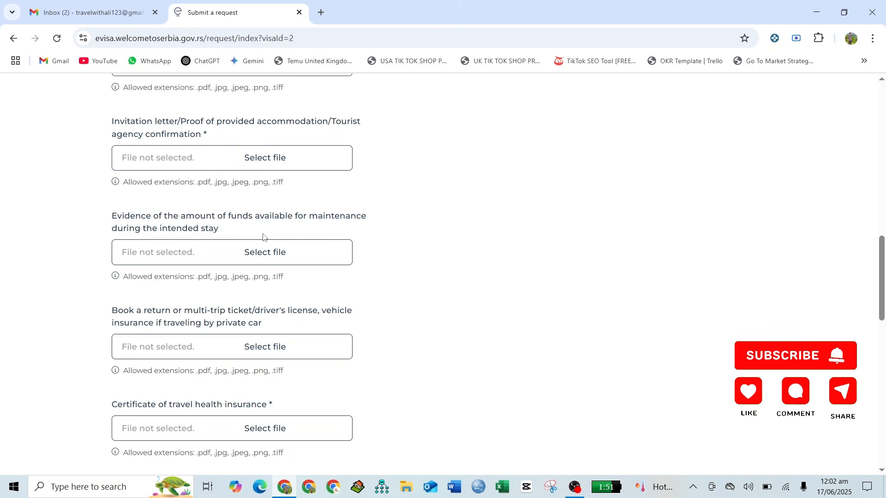
scroll(263, 237, down, 1)
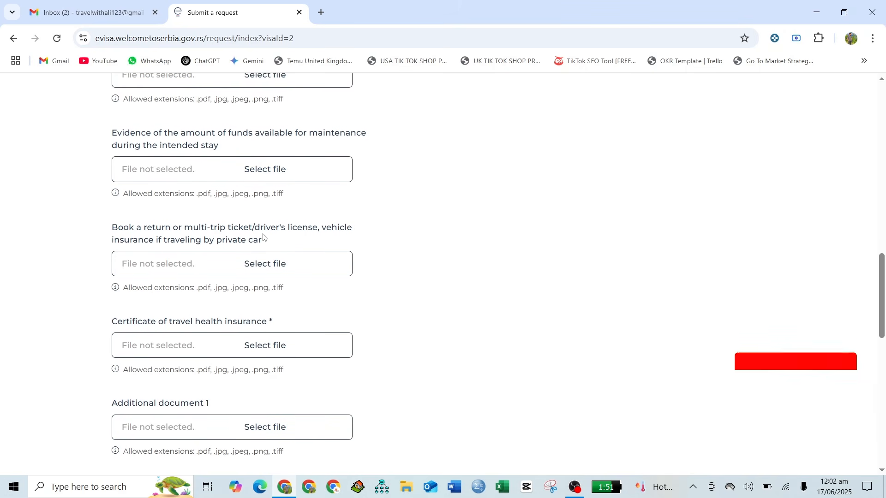
scroll(263, 237, down, 1)
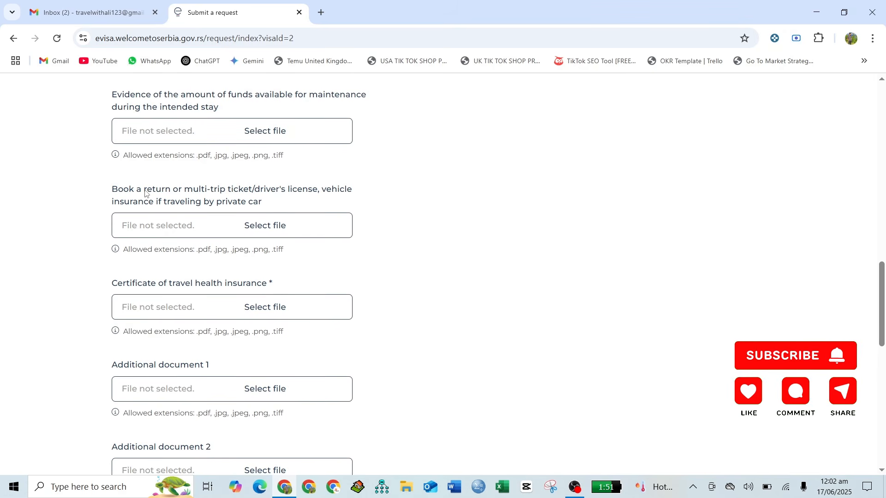
scroll(247, 228, down, 1)
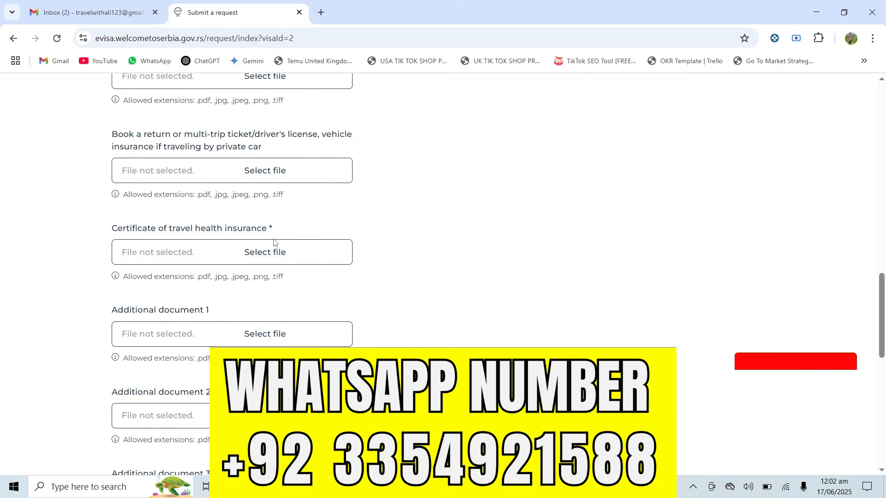
scroll(274, 242, down, 2)
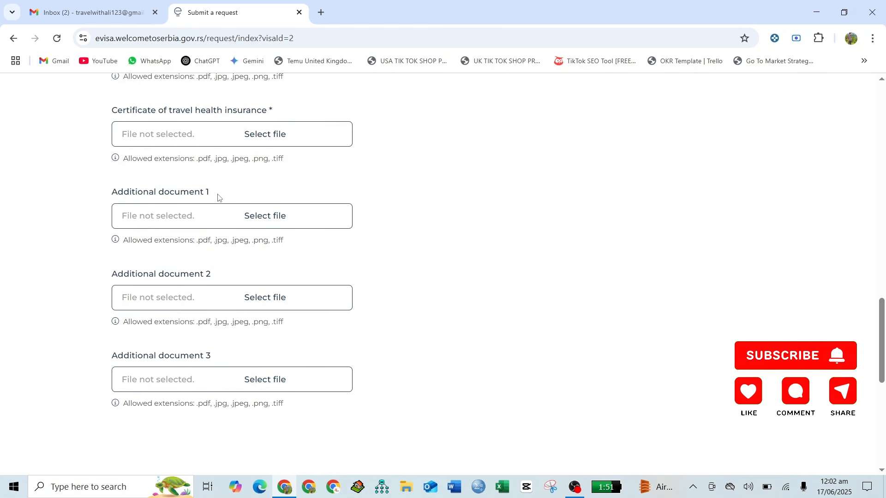
scroll(219, 197, down, 1)
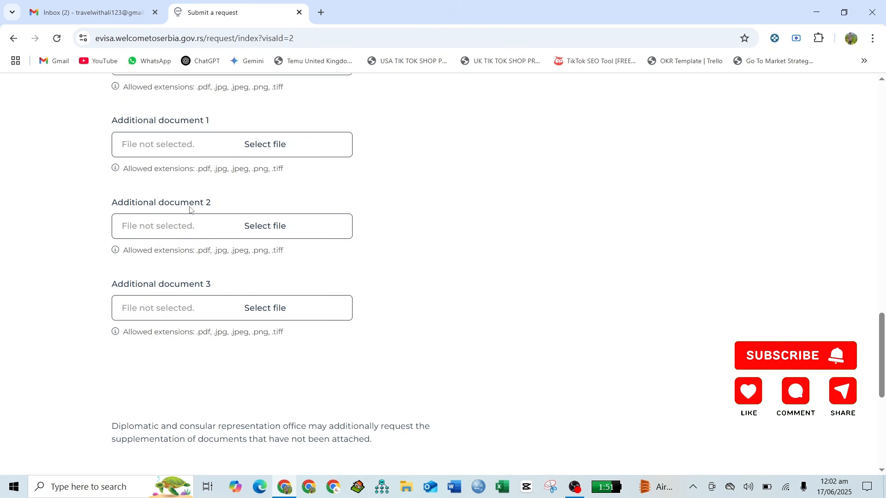
scroll(190, 210, down, 1)
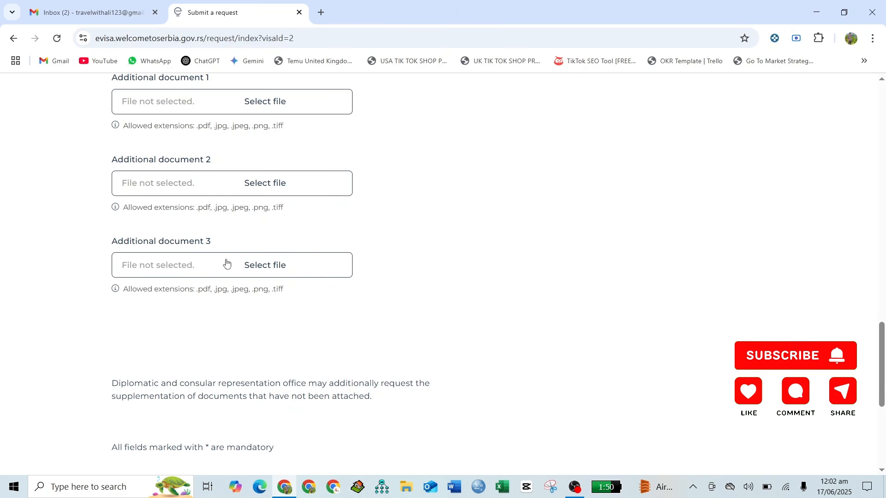
scroll(226, 263, down, 3)
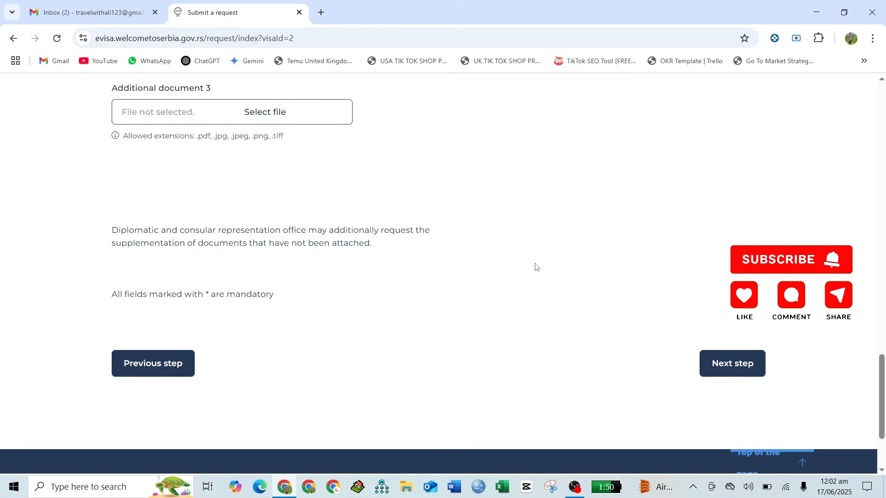
scroll(537, 267, up, 6)
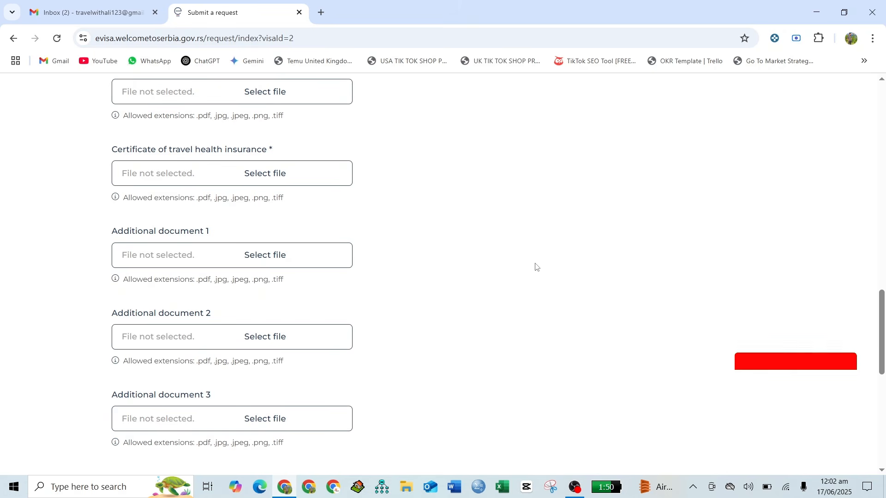